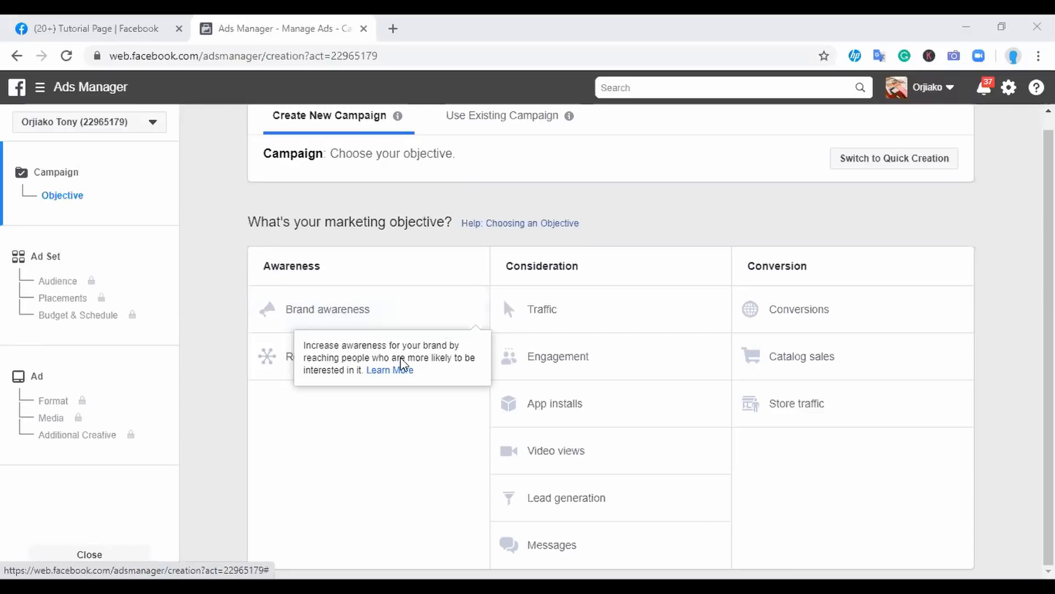
Step: Read the descriptions of the Brand awareness, Traffic and Engagement objectives, and look at the latest post on the Tutorial Page
mouse_move(475, 355)
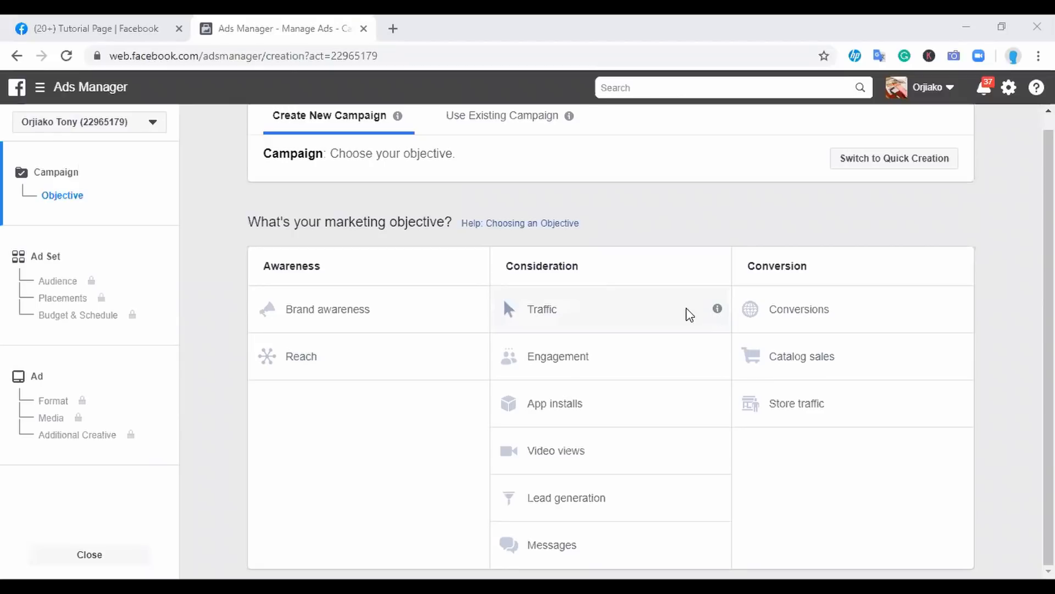
mouse_move(685, 315)
mouse_move(718, 308)
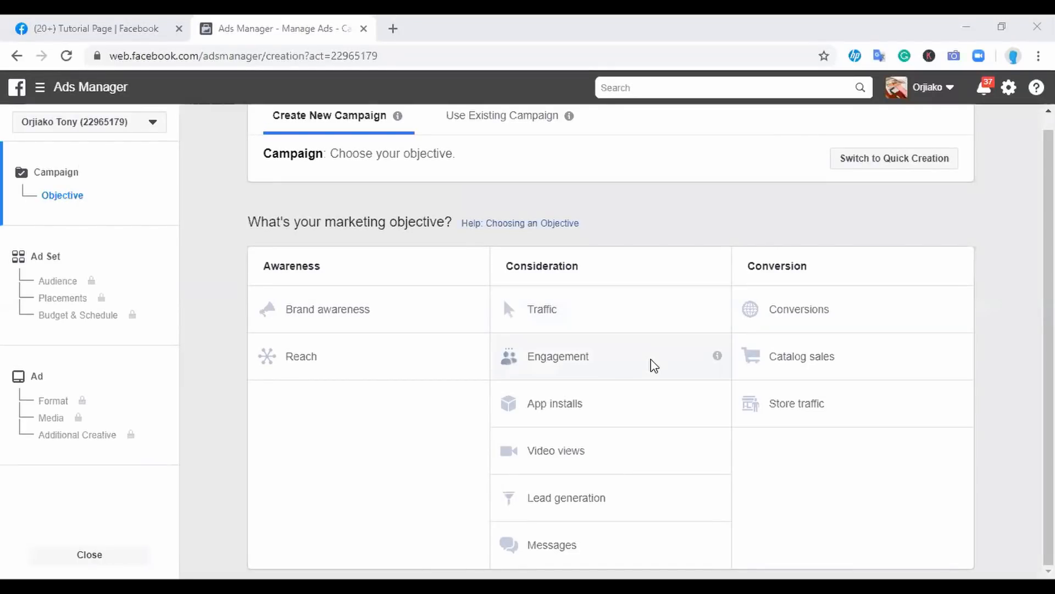
mouse_move(718, 360)
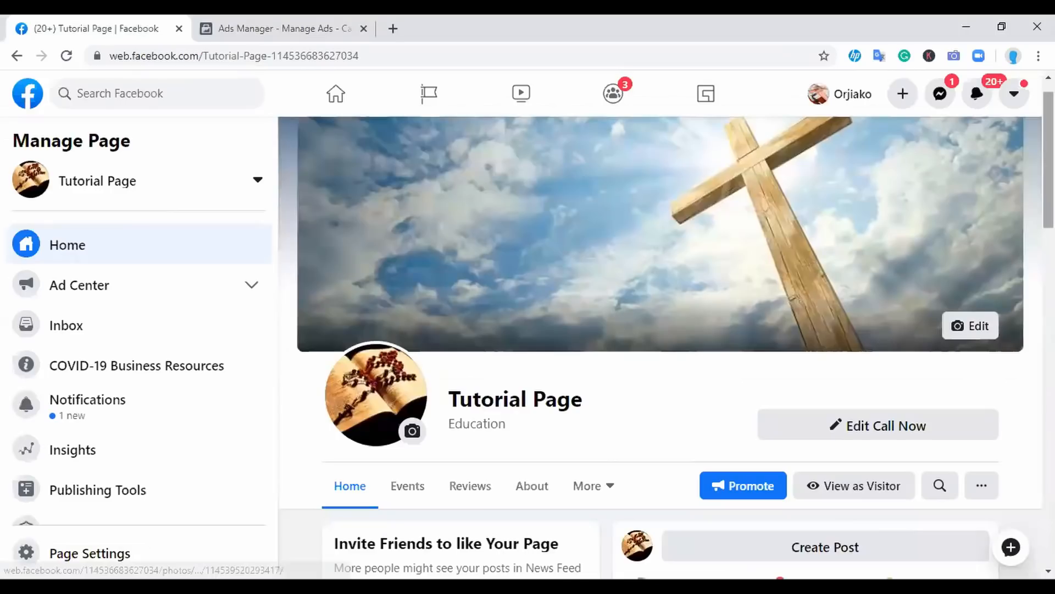
scroll(660, 329, down, 8)
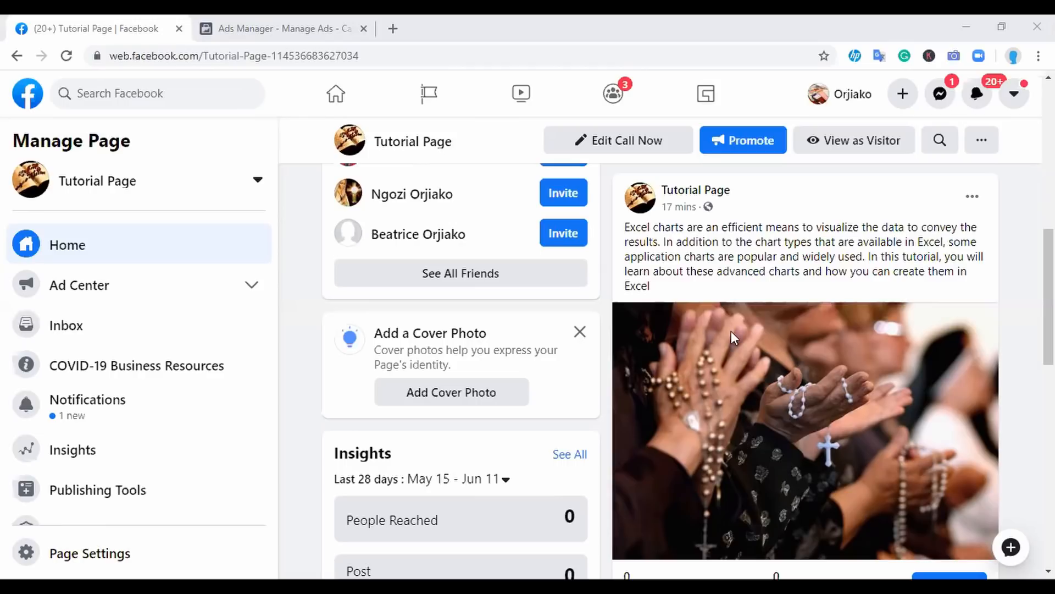
click(193, 27)
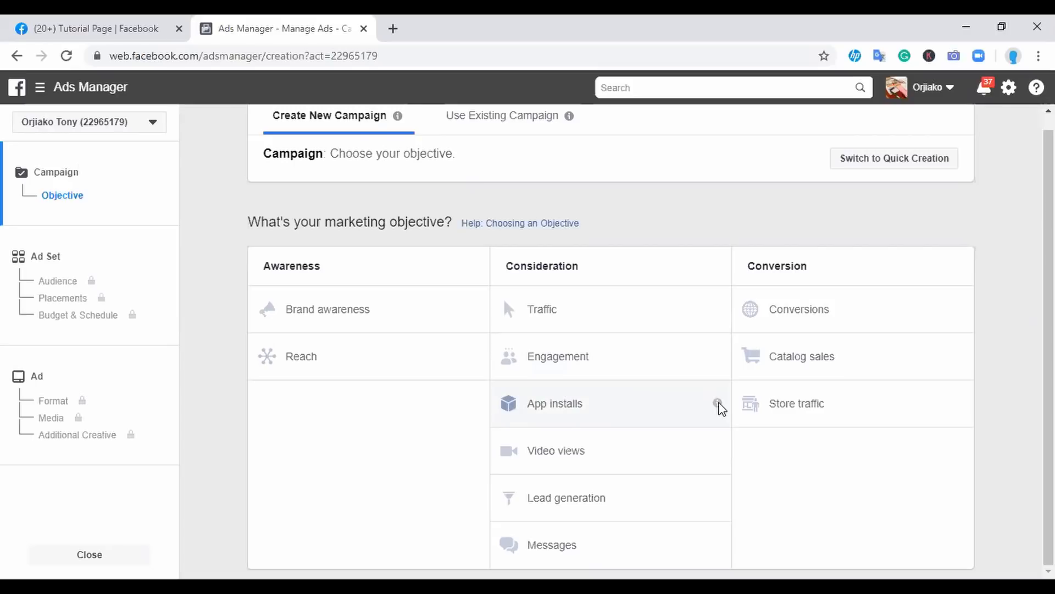
Step: Read the descriptions of the App installs, Lead generation, Messages, Conversions and Catalog sales objectives in Ads Manager
mouse_move(675, 406)
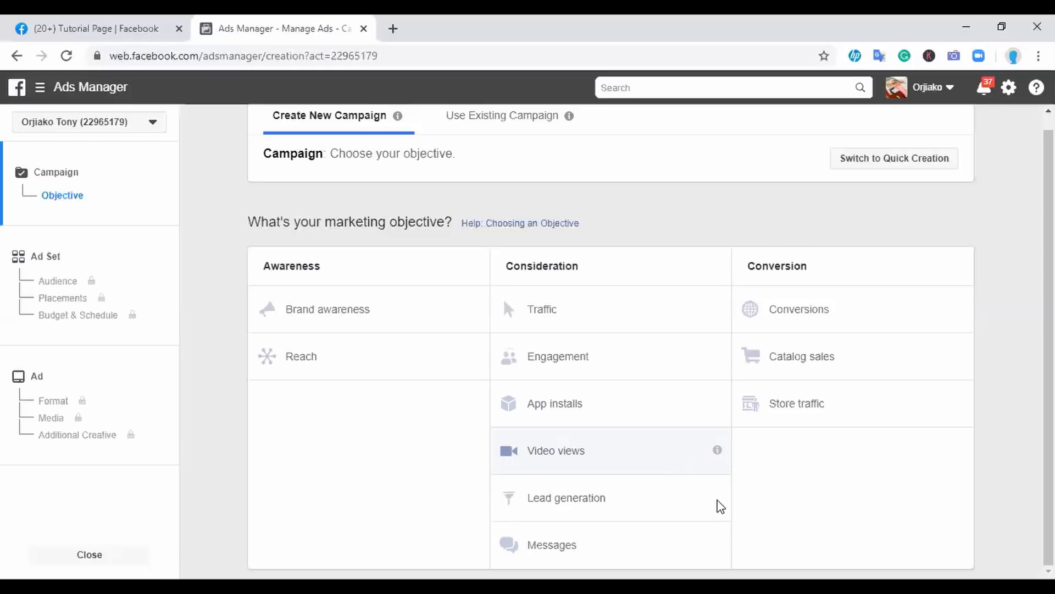
mouse_move(718, 499)
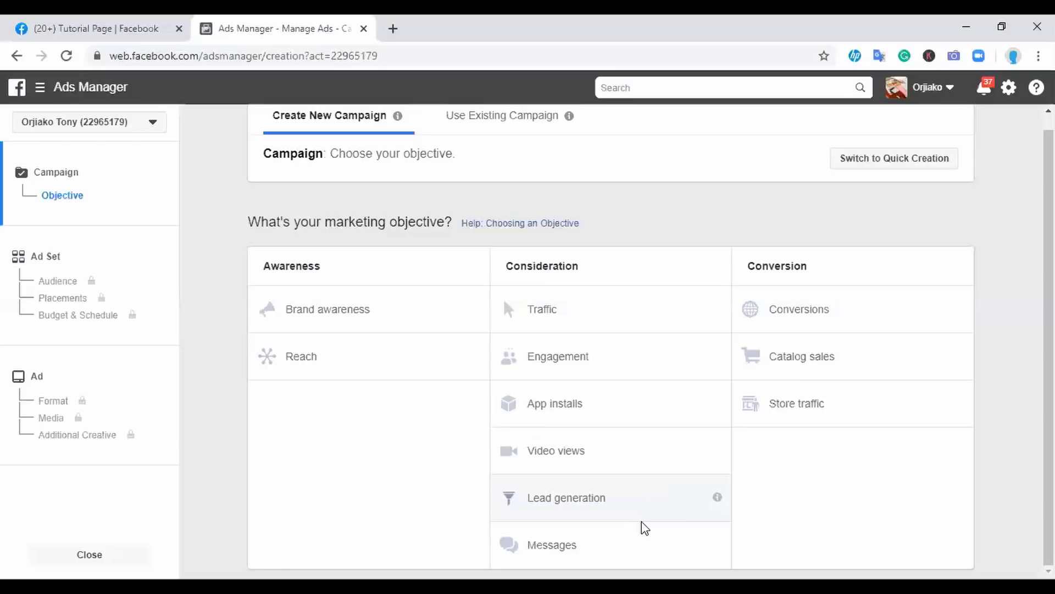
mouse_move(718, 547)
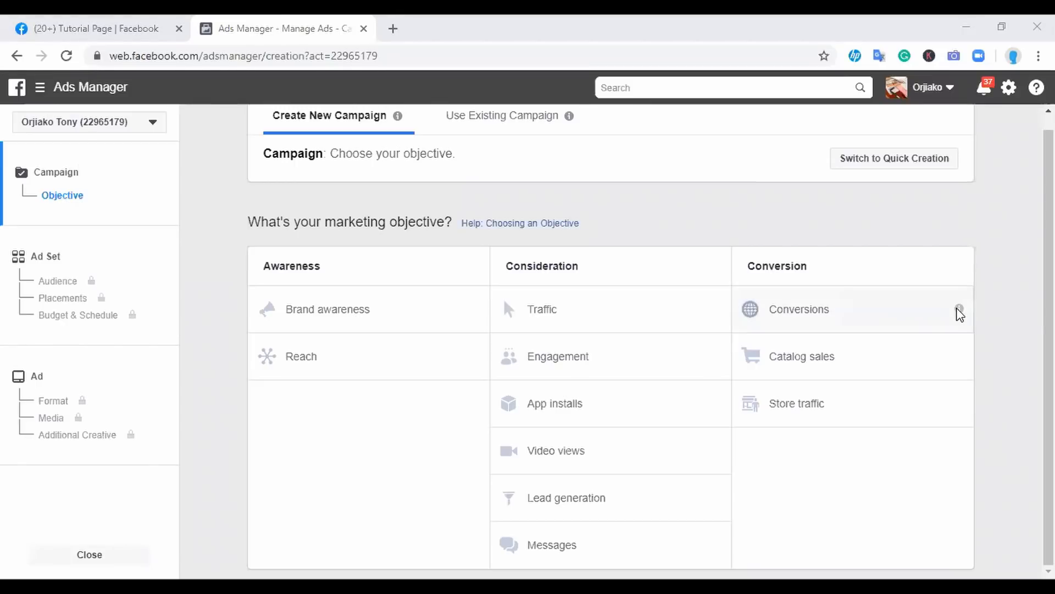
mouse_move(958, 311)
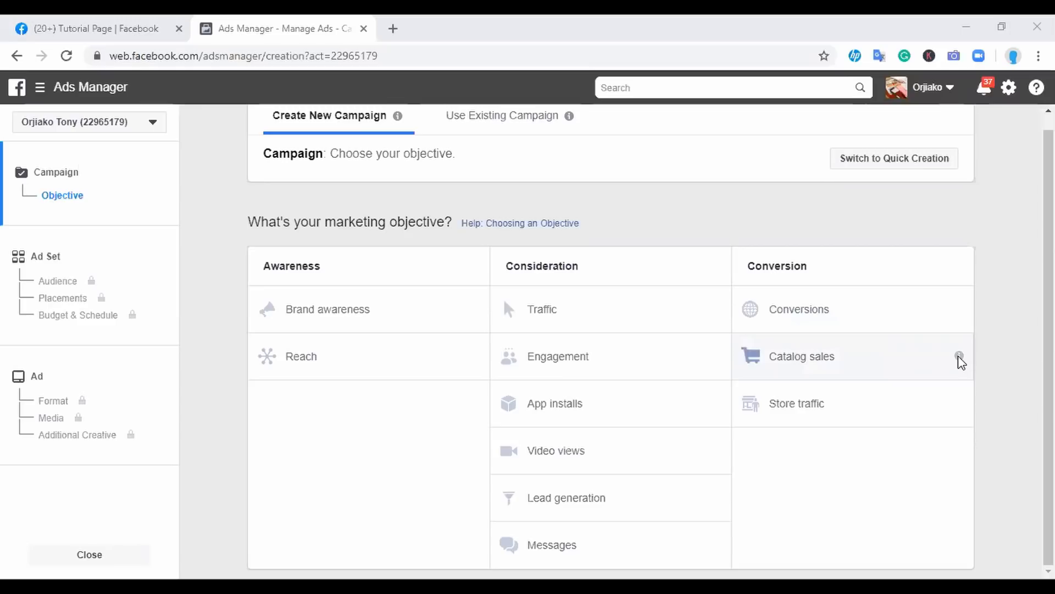
mouse_move(958, 357)
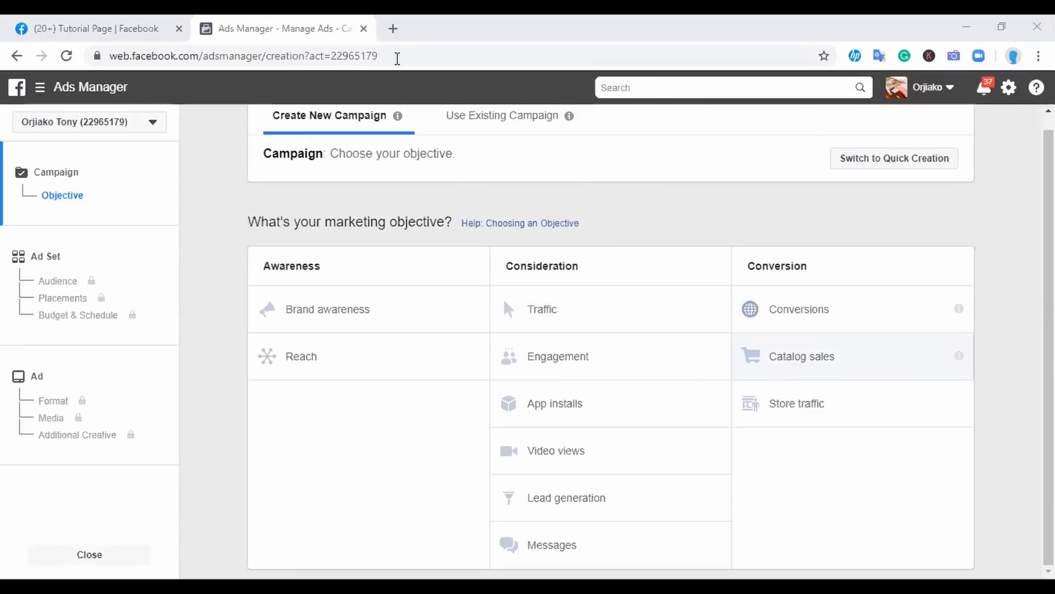
Step: Open the HealthKliks website in a new browser tab
key(ctrl+t)
text(ww)
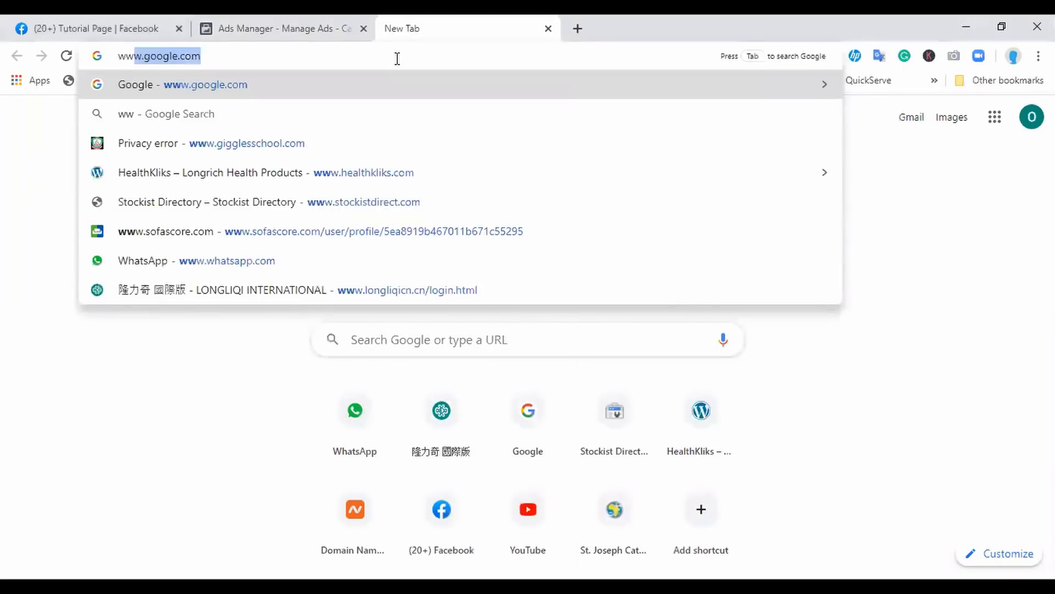
text(w.healthkliks.)
key(Return)
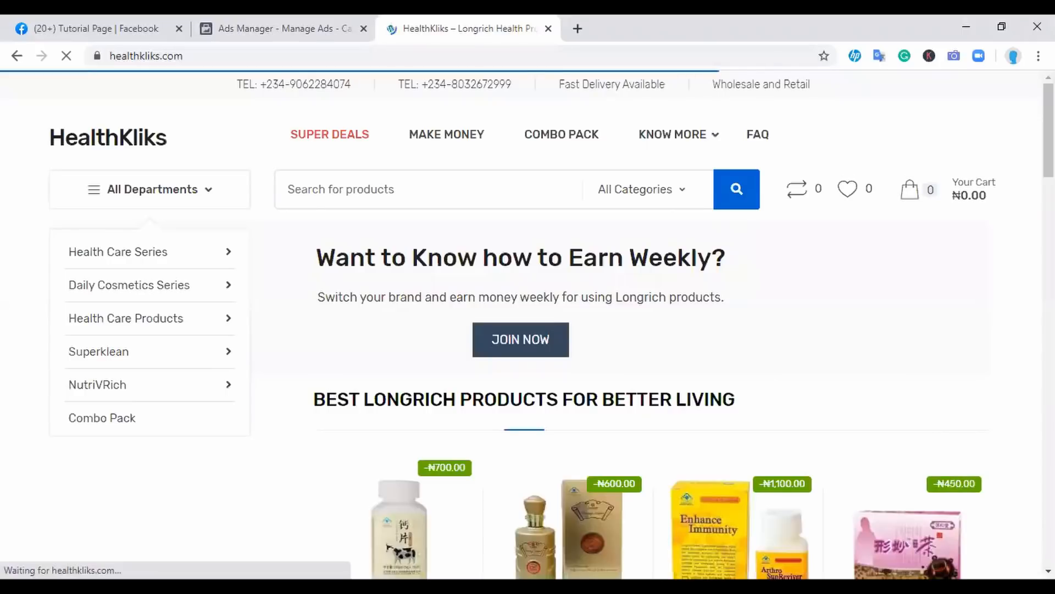
Step: Browse the Longrich product listings on the HealthKliks home page as an example of a product catalog
scroll(528, 330, down, 5)
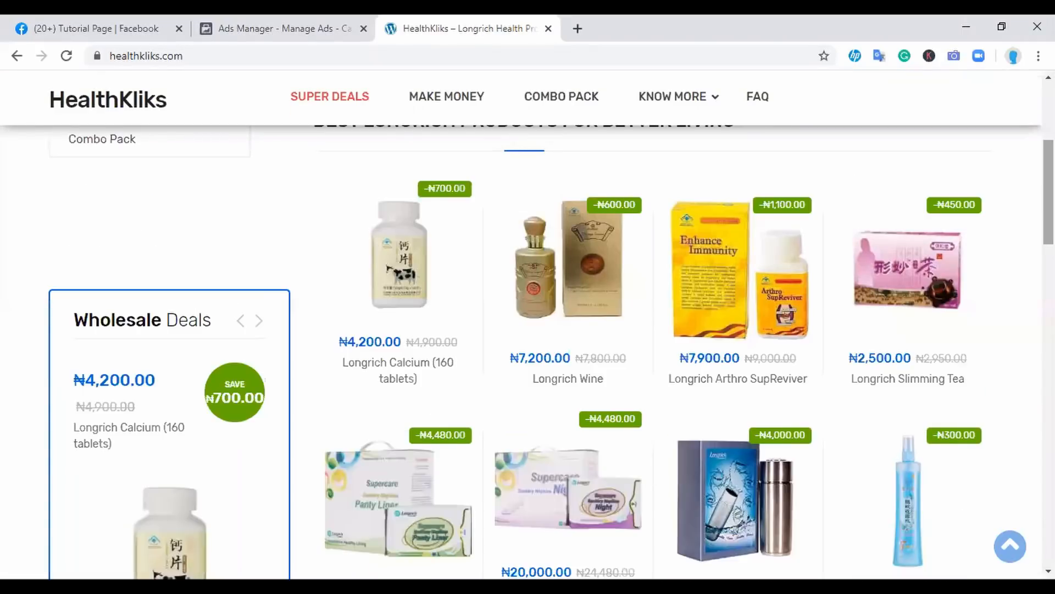
scroll(528, 329, up, 4)
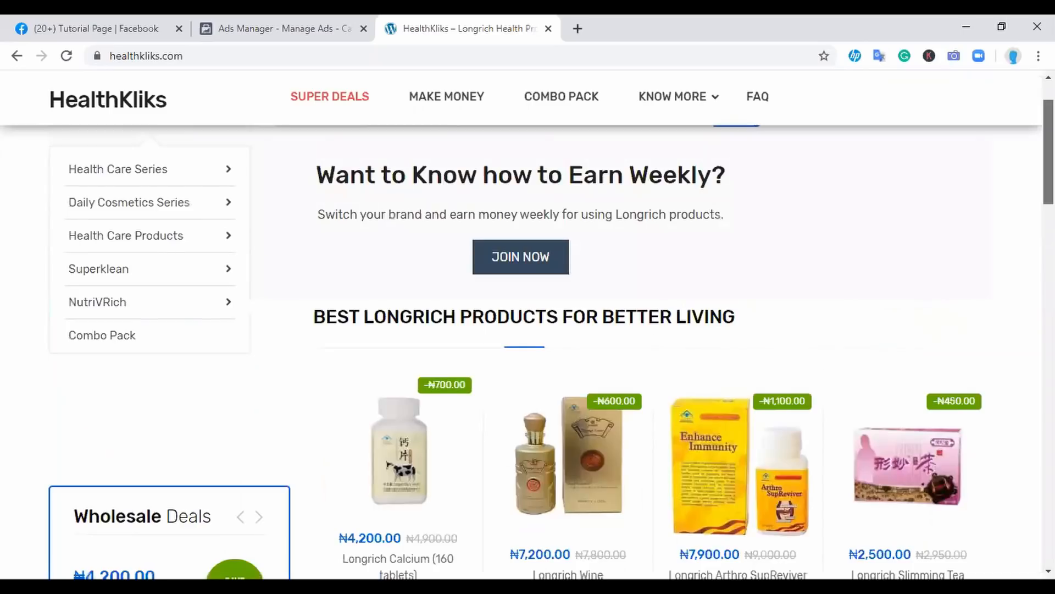
scroll(528, 330, up, 1)
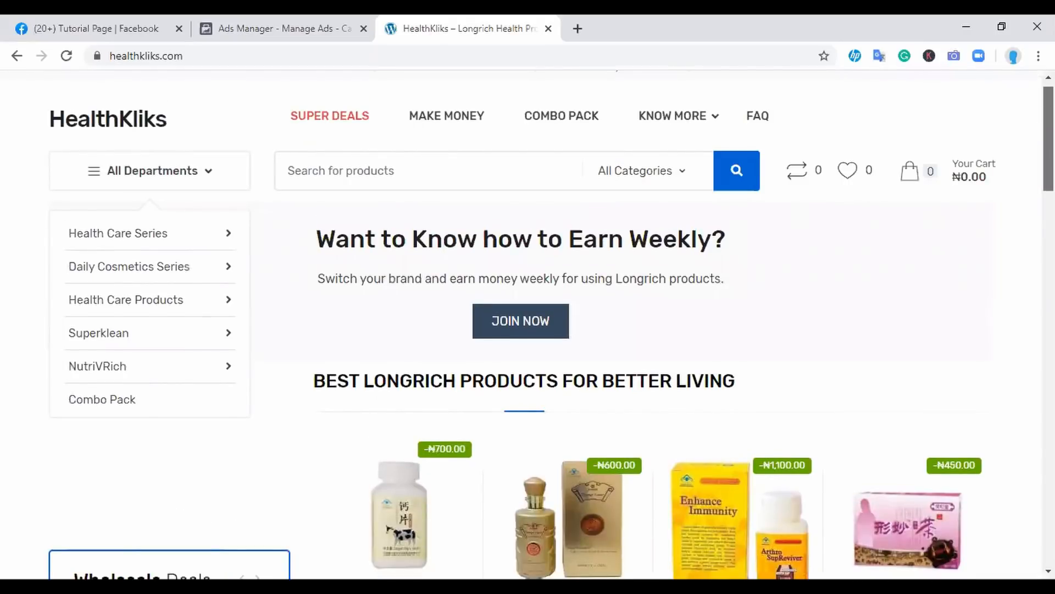
scroll(528, 329, down, 2)
scroll(528, 330, down, 1)
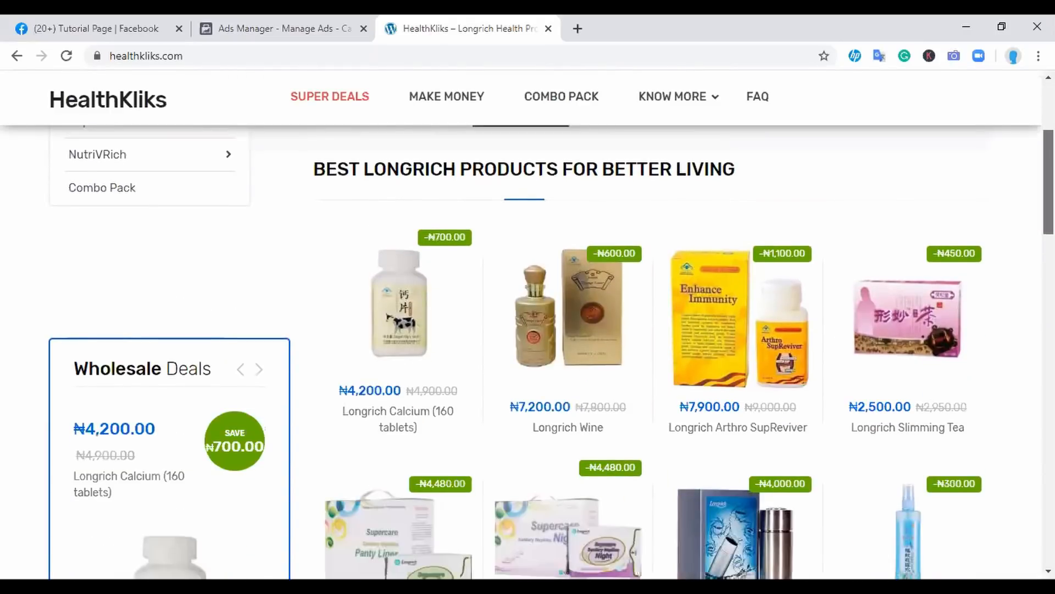
scroll(527, 329, down, 2)
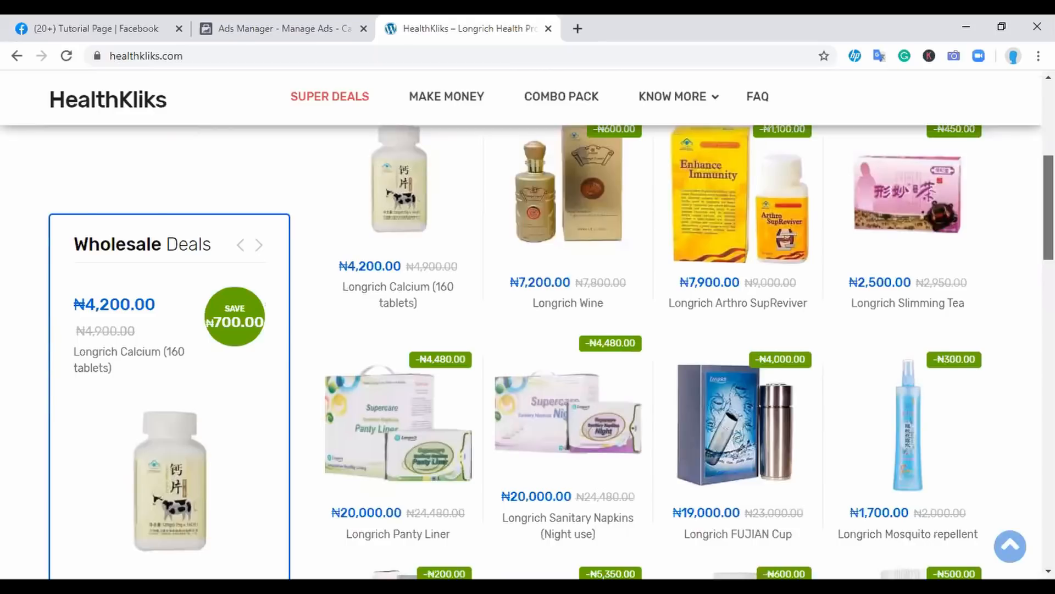
scroll(528, 330, down, 1)
scroll(528, 352, down, 1)
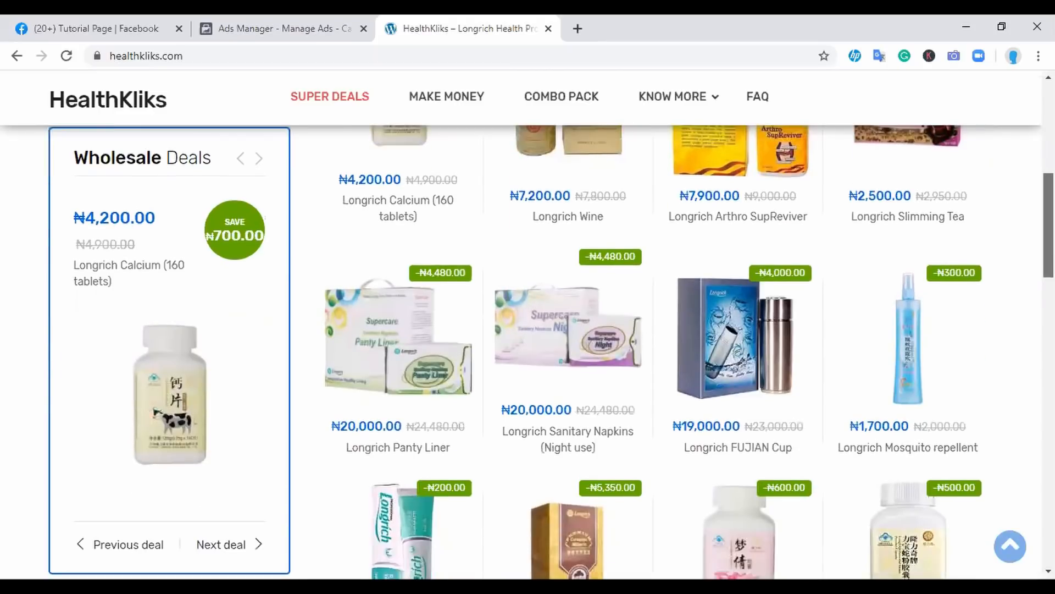
scroll(527, 352, down, 1)
scroll(572, 217, down, 1)
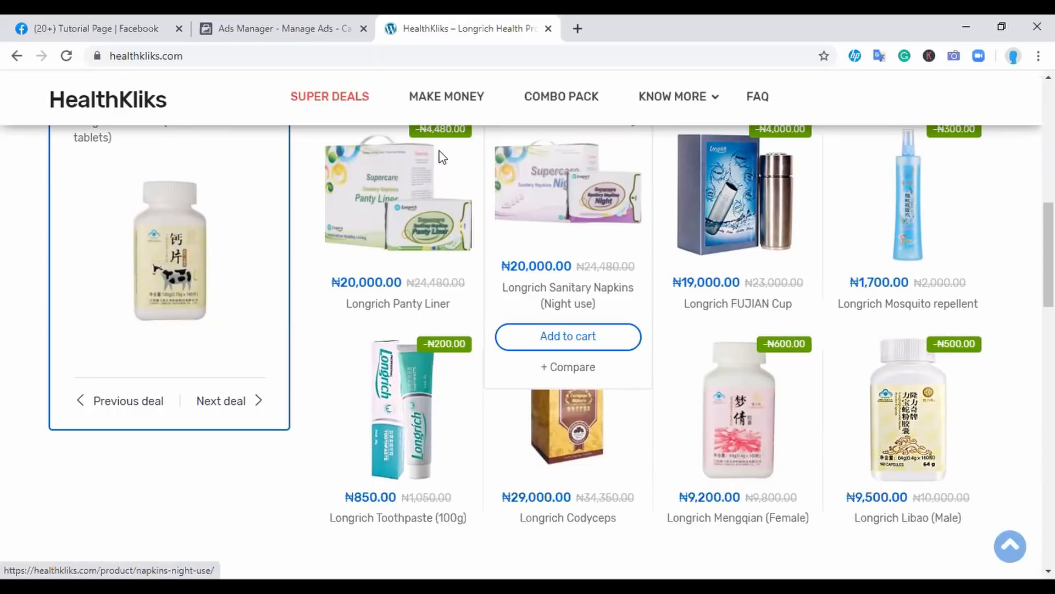
Step: Return to Ads Manager, read the Store traffic objective's description, and take another look at the Tutorial Page
key(ctrl+shift+Tab)
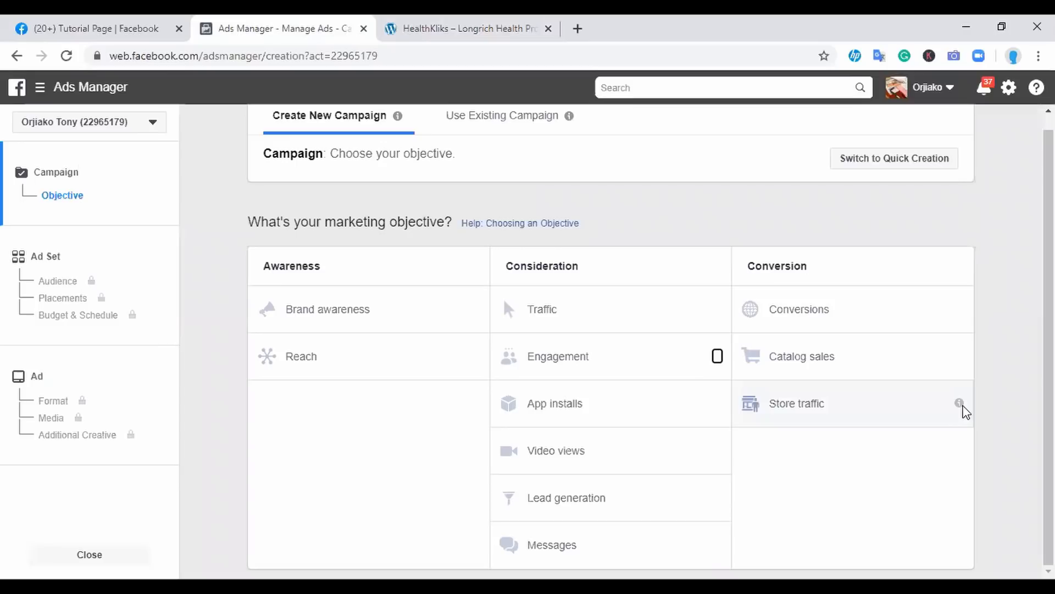
mouse_move(958, 404)
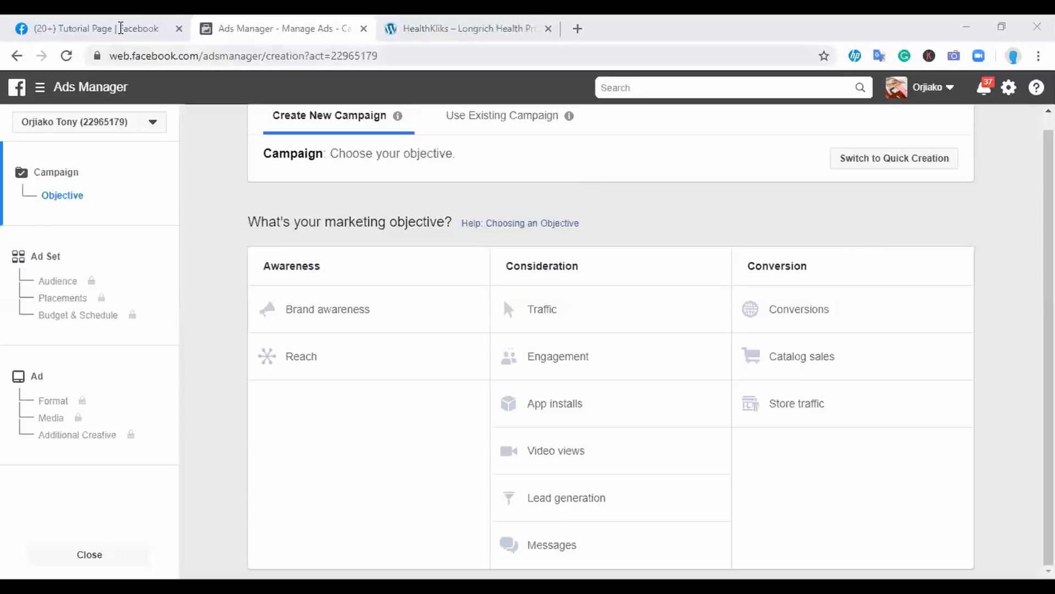
click(118, 28)
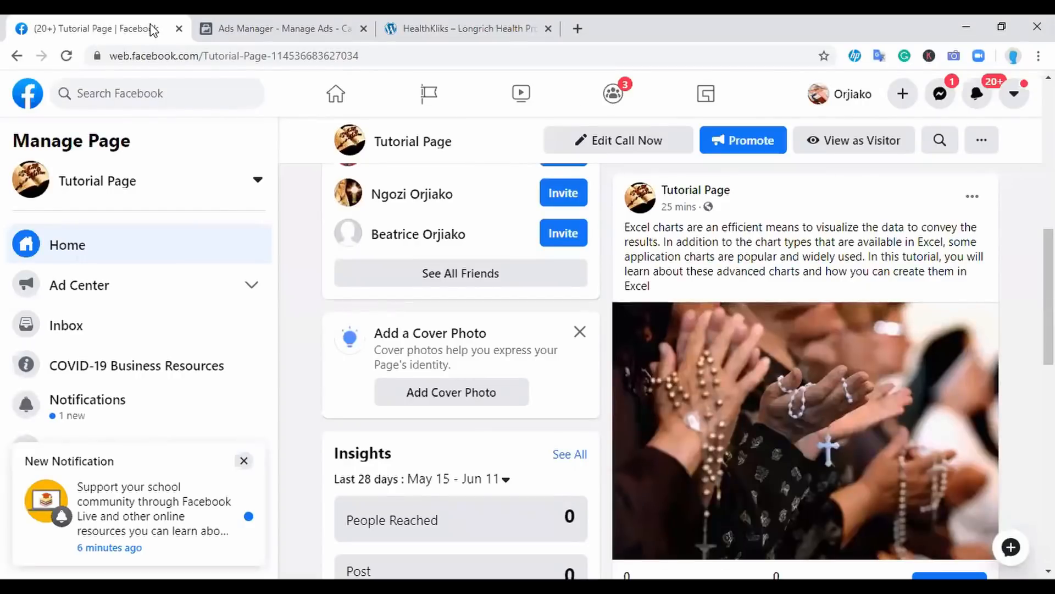
key(ctrl+Tab)
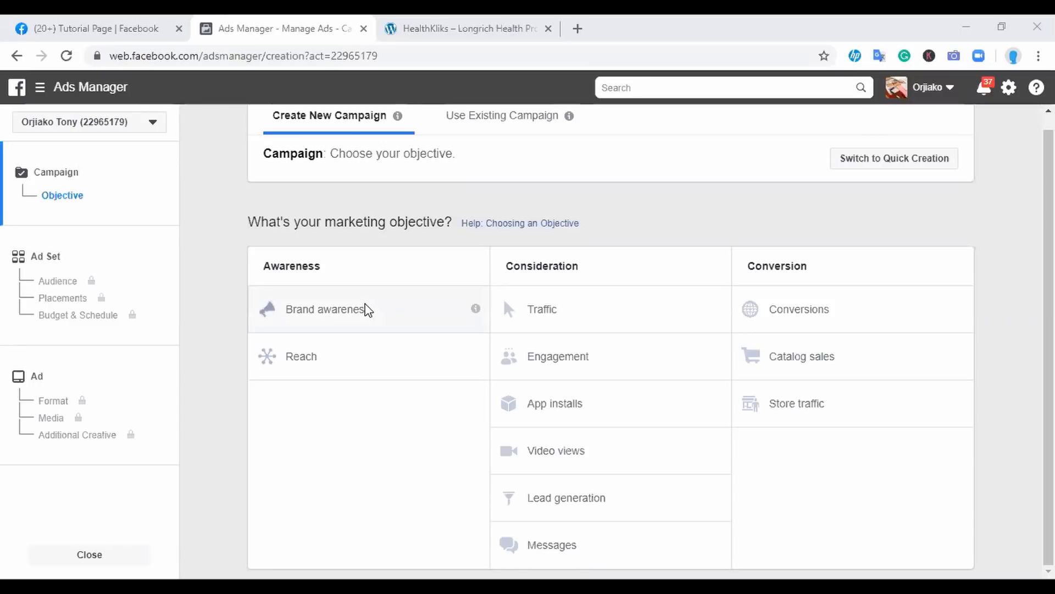
Step: Choose Brand awareness as the marketing objective and name the campaign "Longrich Brand Awareness"
click(485, 310)
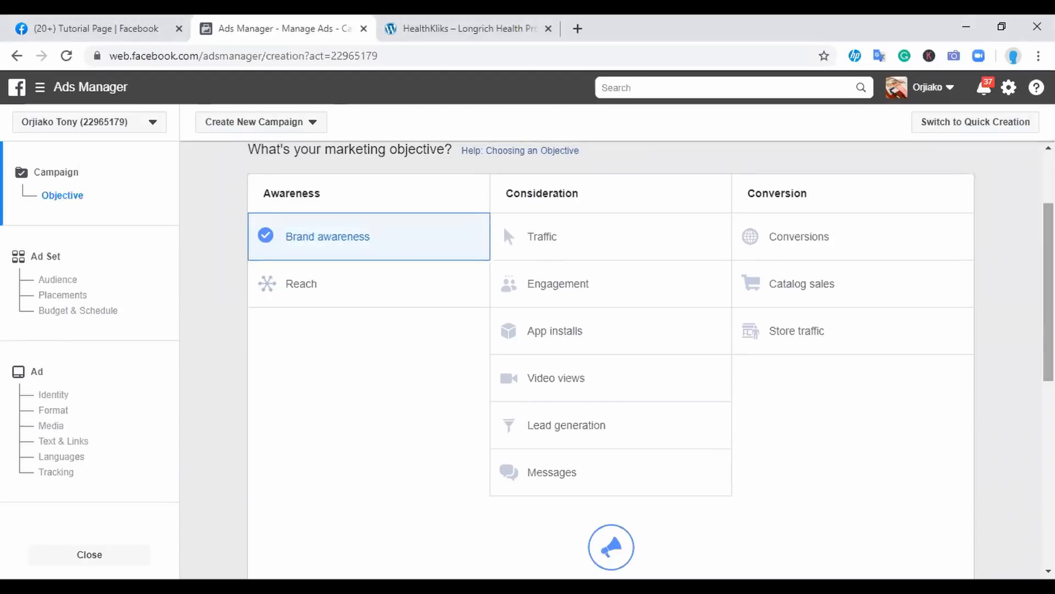
drag(1049, 294, 1048, 463)
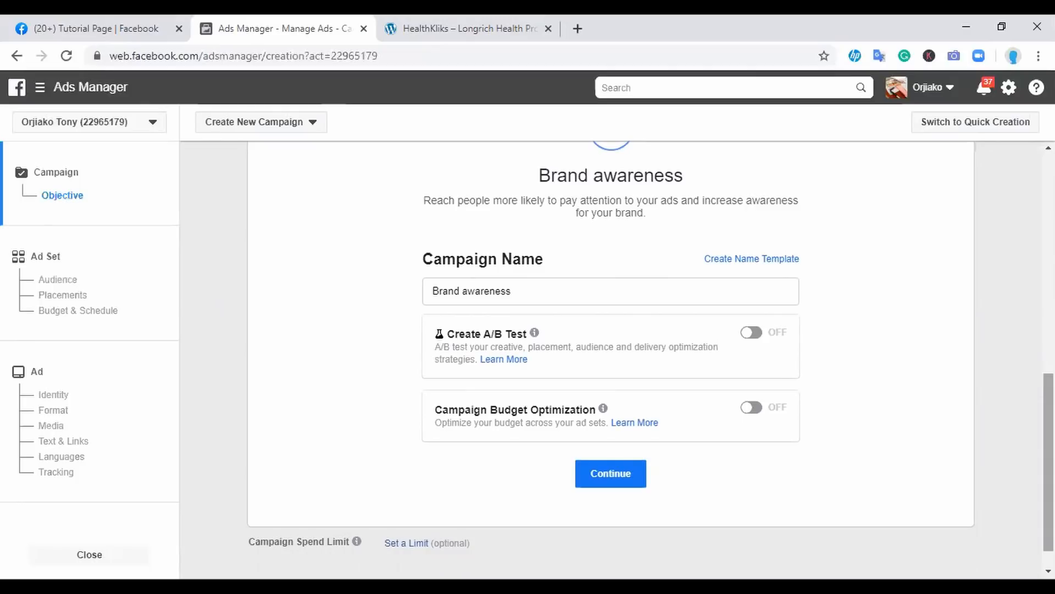
click(627, 294)
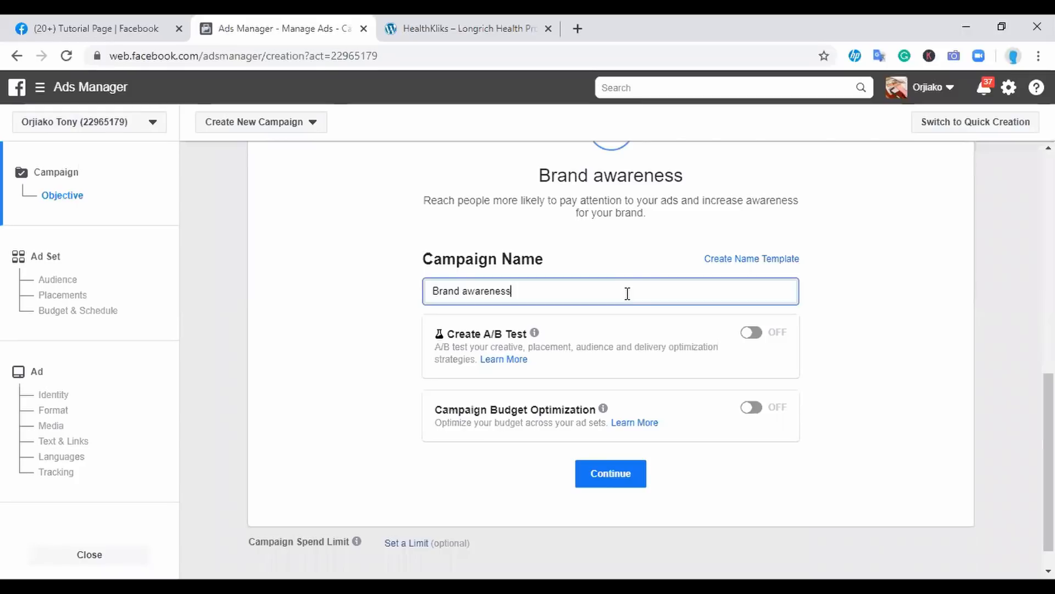
key(BackSpace)
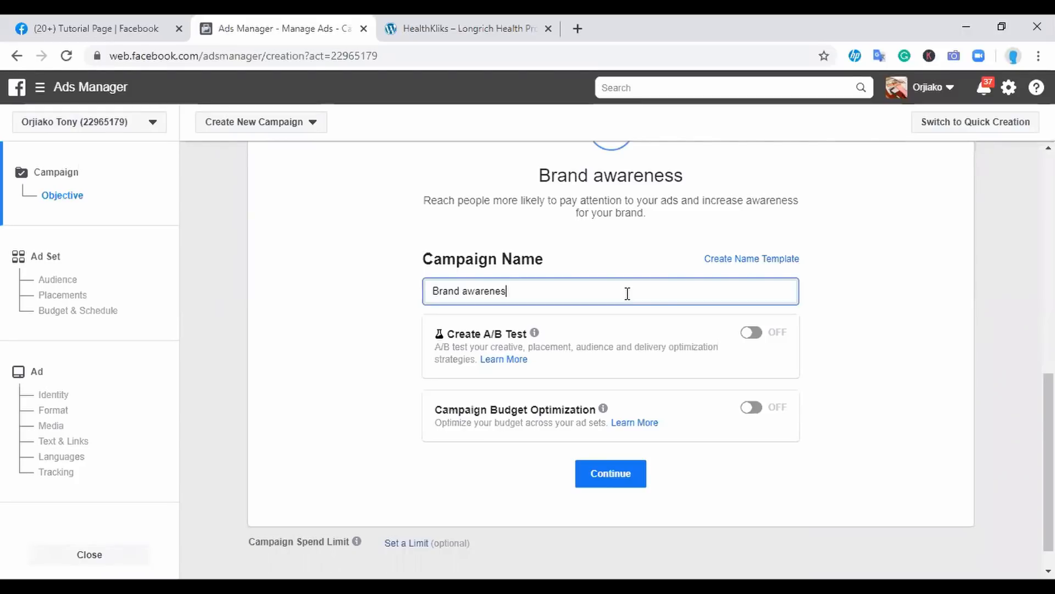
key(BackSpace)
key(BackSpace)
key(BackSpace)
key(BackSpace)
key(BackSpace)
key(BackSpace)
key(BackSpace)
key(BackSpace)
key(BackSpace)
key(BackSpace)
key(BackSpace)
key(BackSpace)
key(BackSpace)
key(BackSpace)
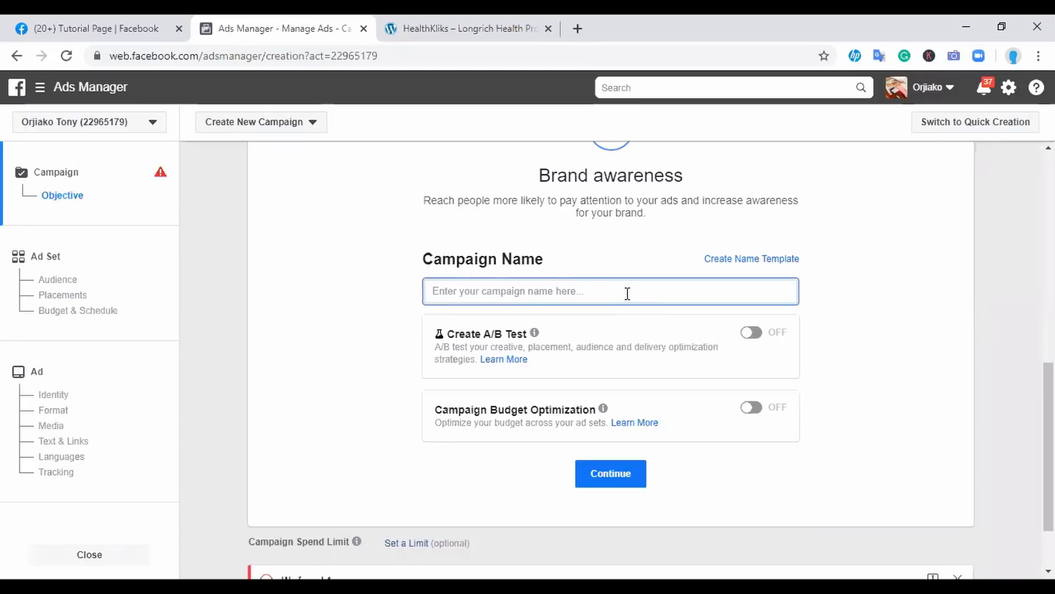
text(Long)
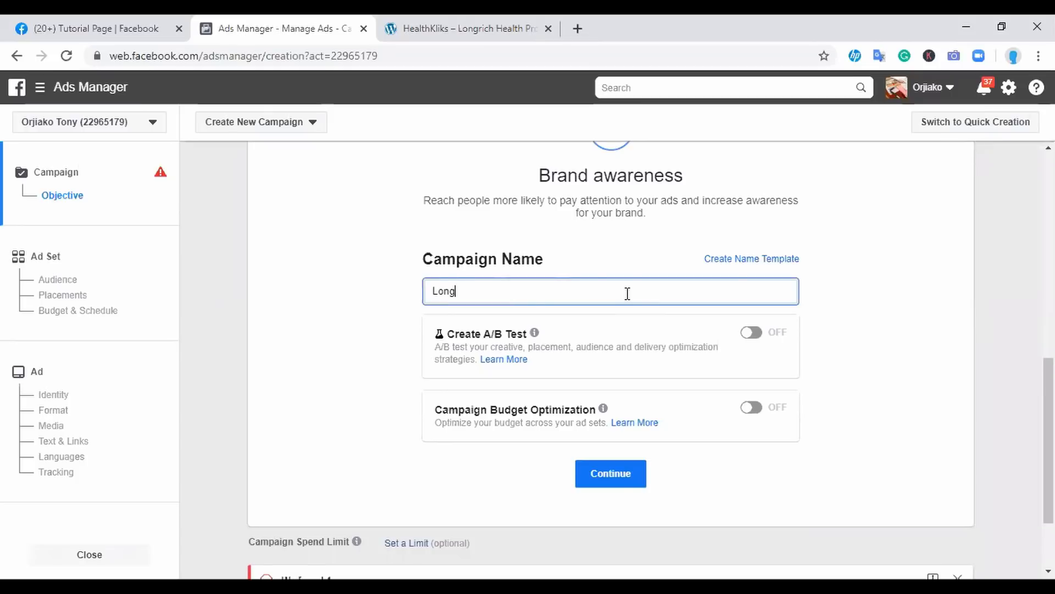
text(rich)
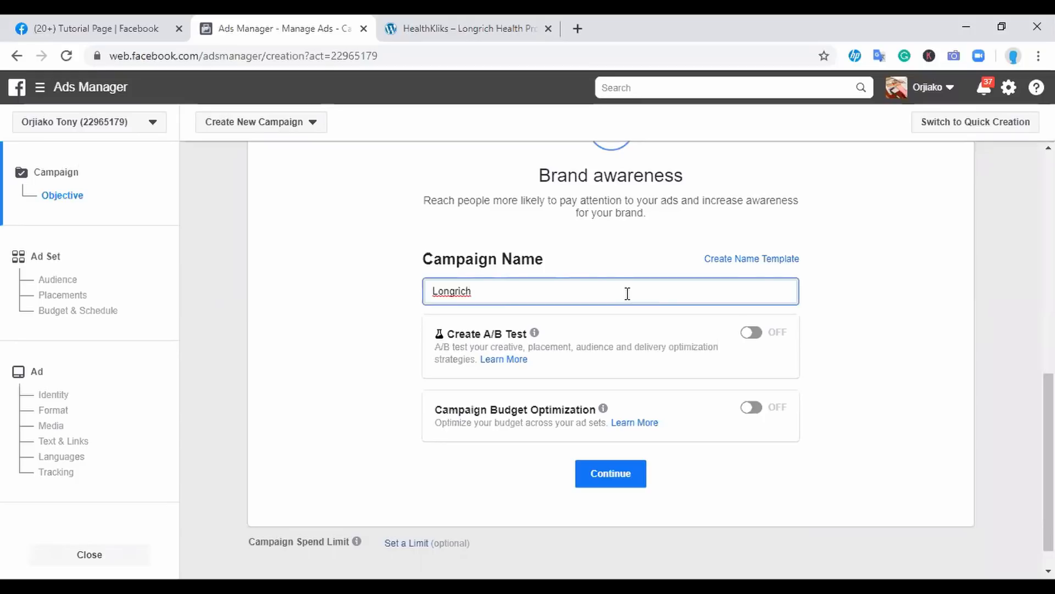
text( B)
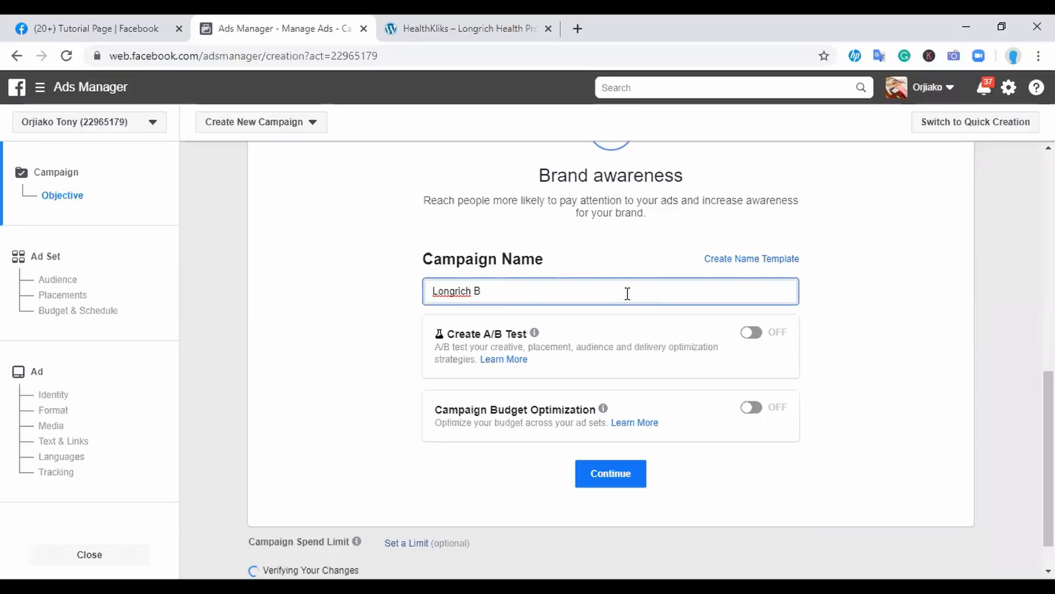
text(rand Awareness)
click(391, 327)
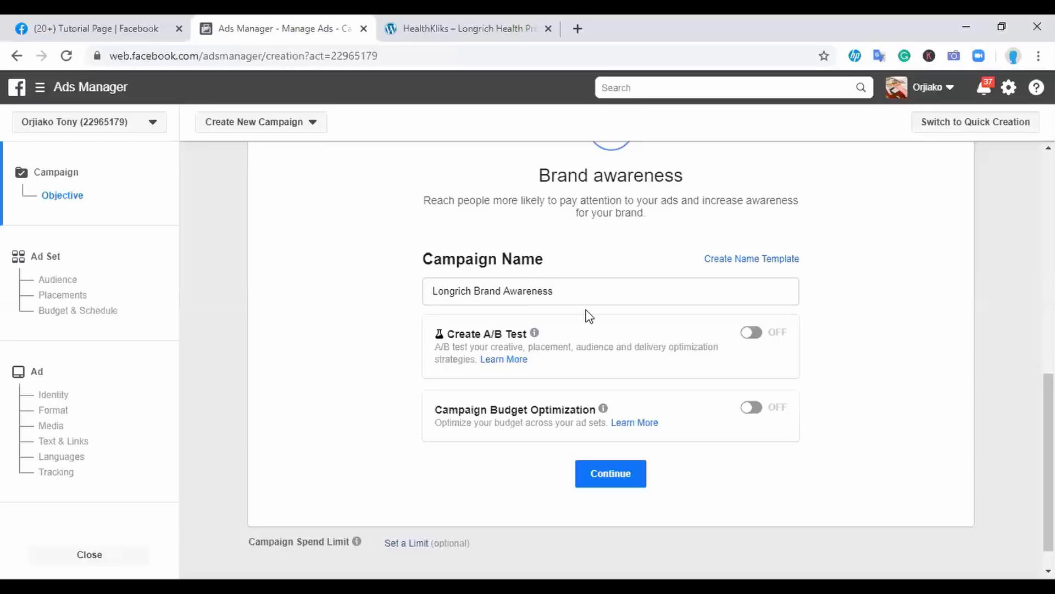
Step: Switch the campaign's A/B test on and back off, and continue to the ad set settings
click(746, 331)
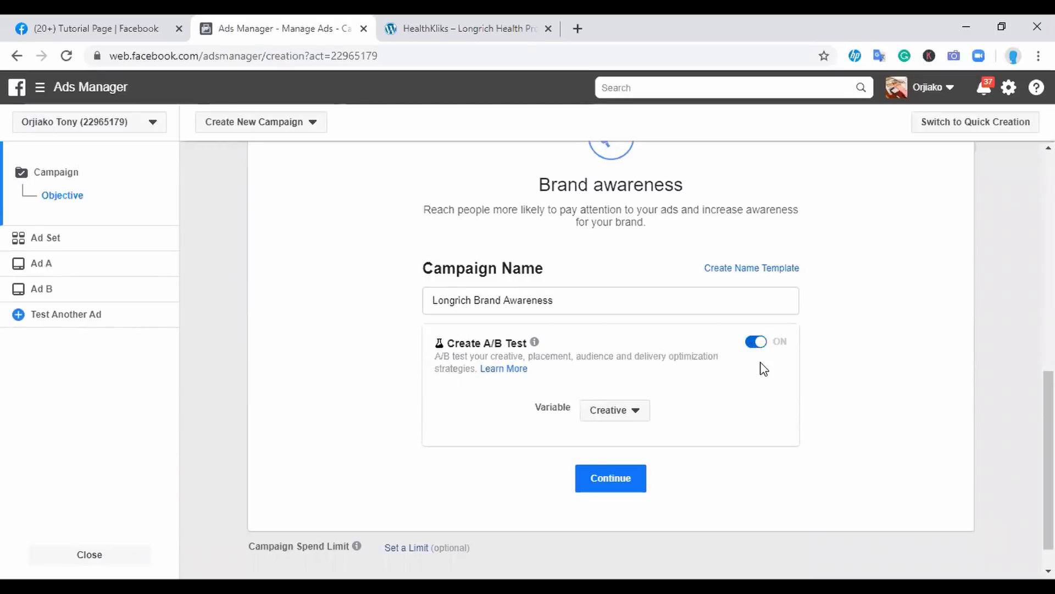
click(787, 337)
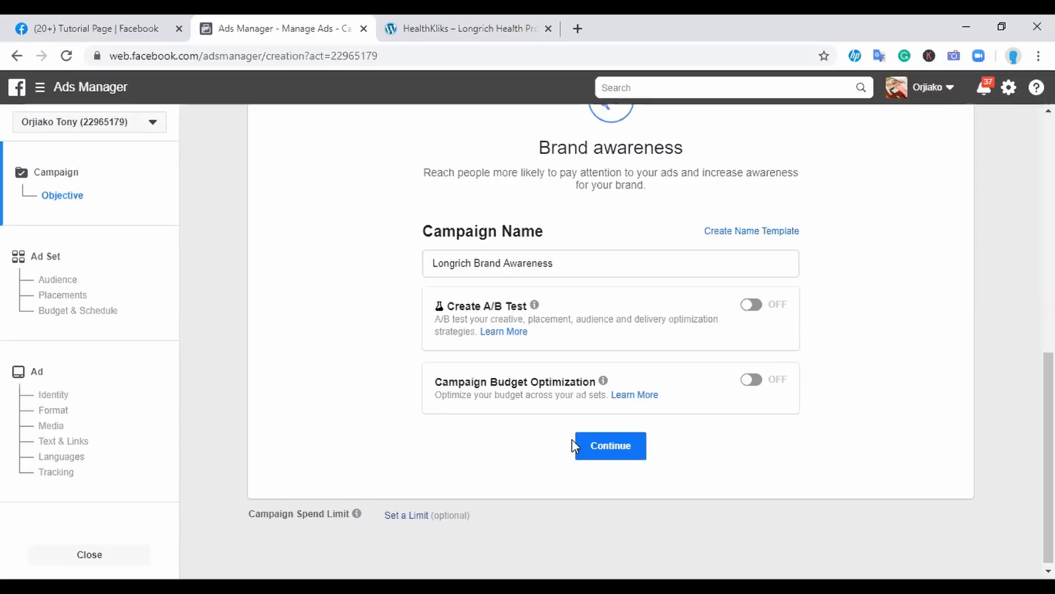
click(628, 451)
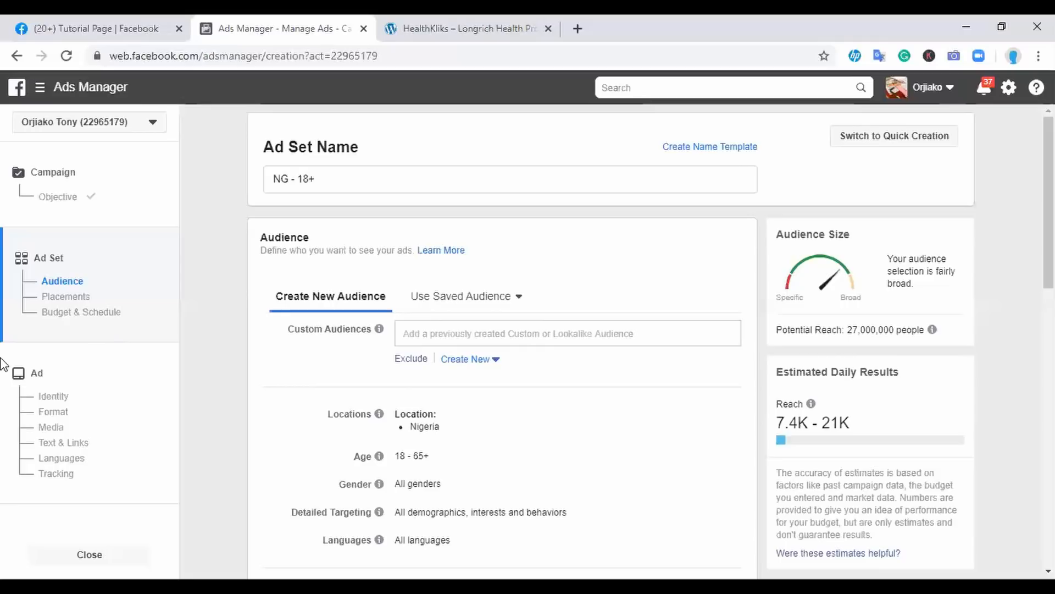
Step: Rename the ad set as "Longrich Product Advert"
click(332, 175)
triple_click(271, 181)
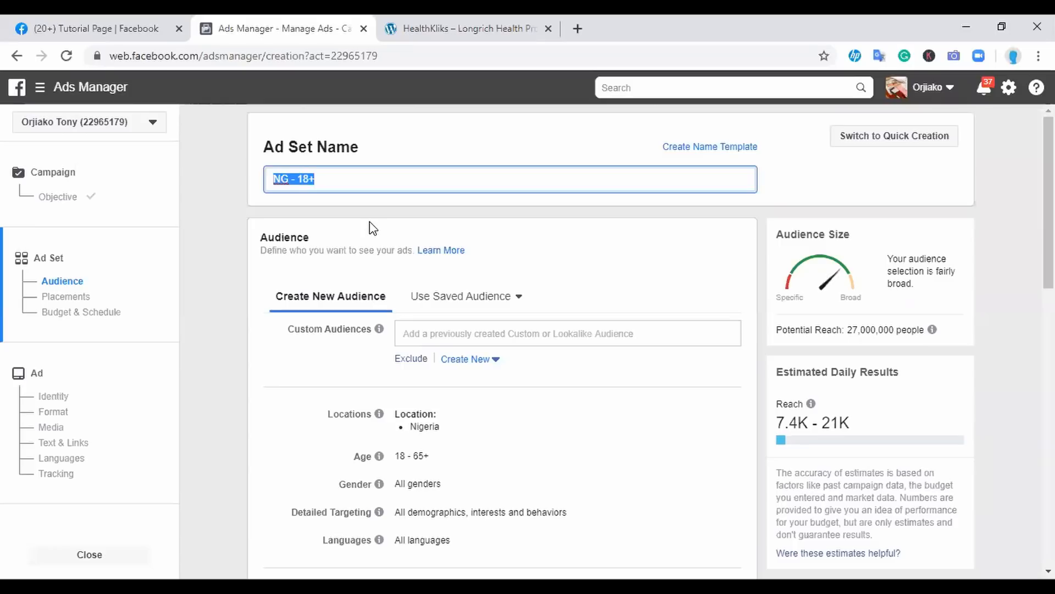
text(Longrich Brand)
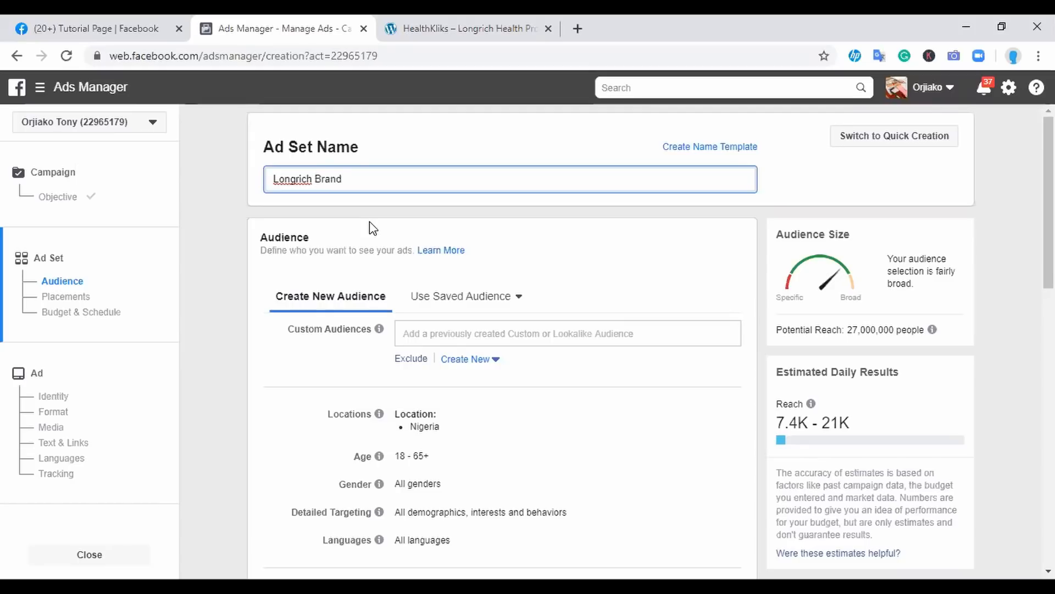
key(ctrl+BackSpace)
text(Product)
text(Advert)
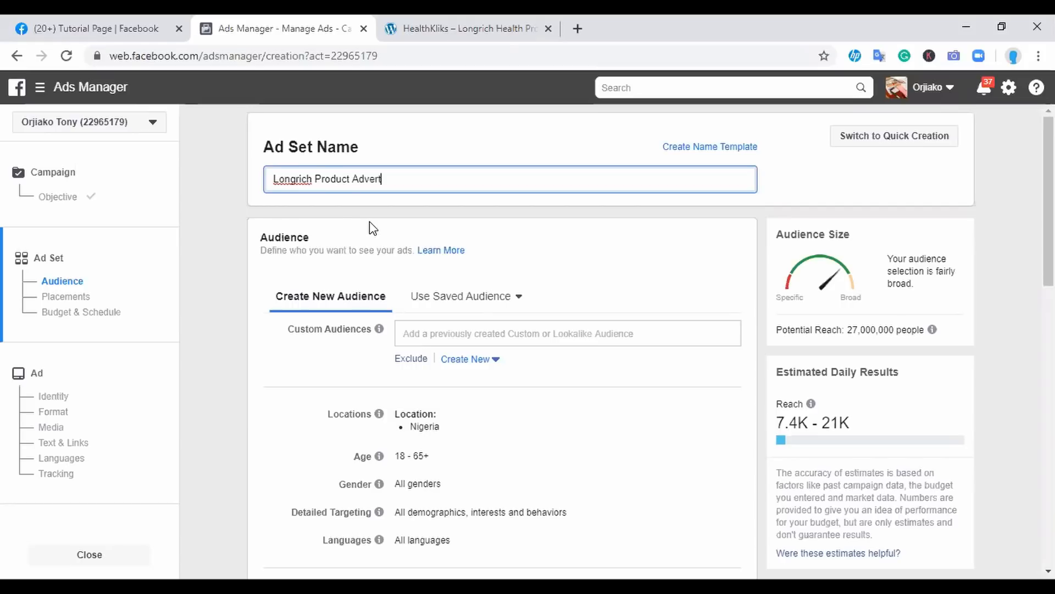
click(498, 43)
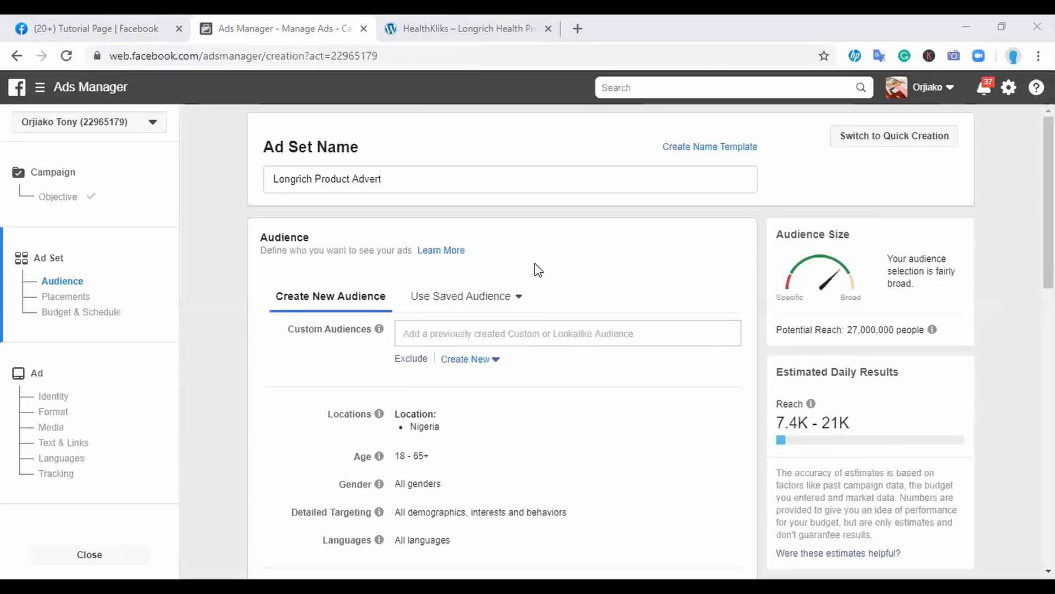
Step: Look at the details of the saved audience "New kliks ad" without applying it
click(478, 302)
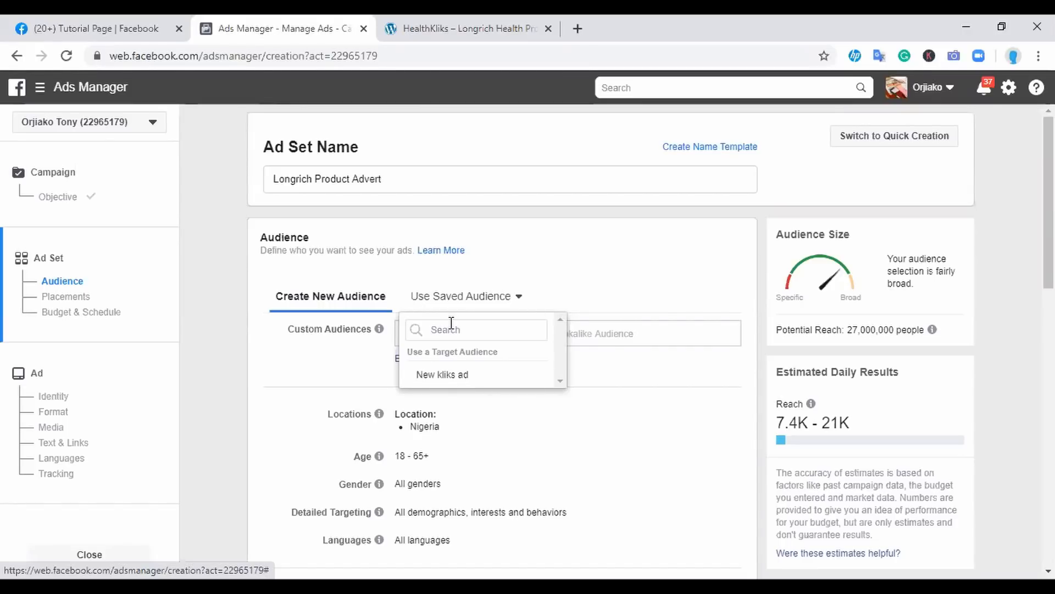
mouse_move(482, 381)
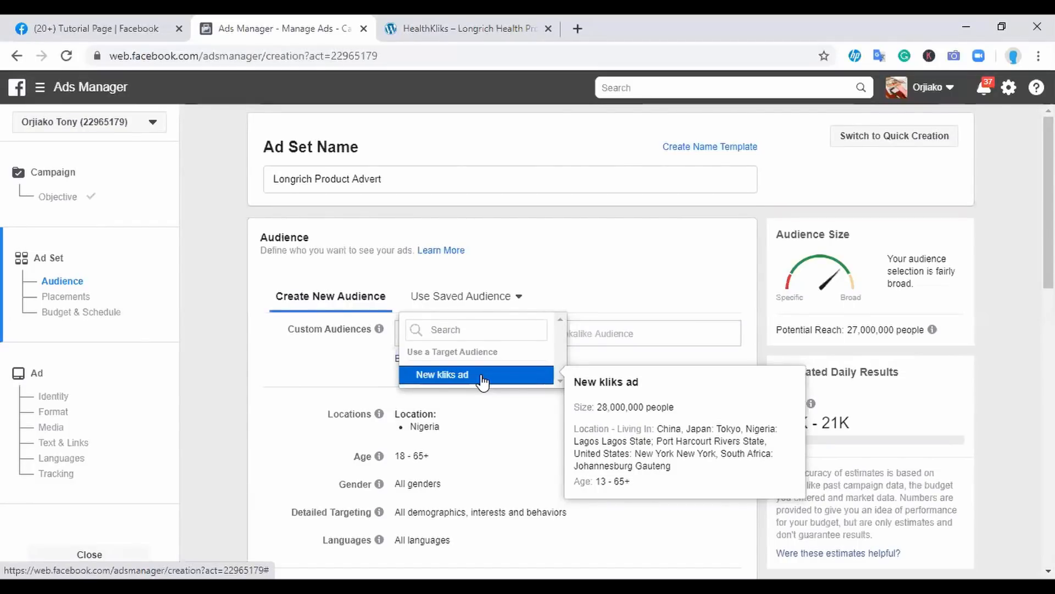
click(580, 279)
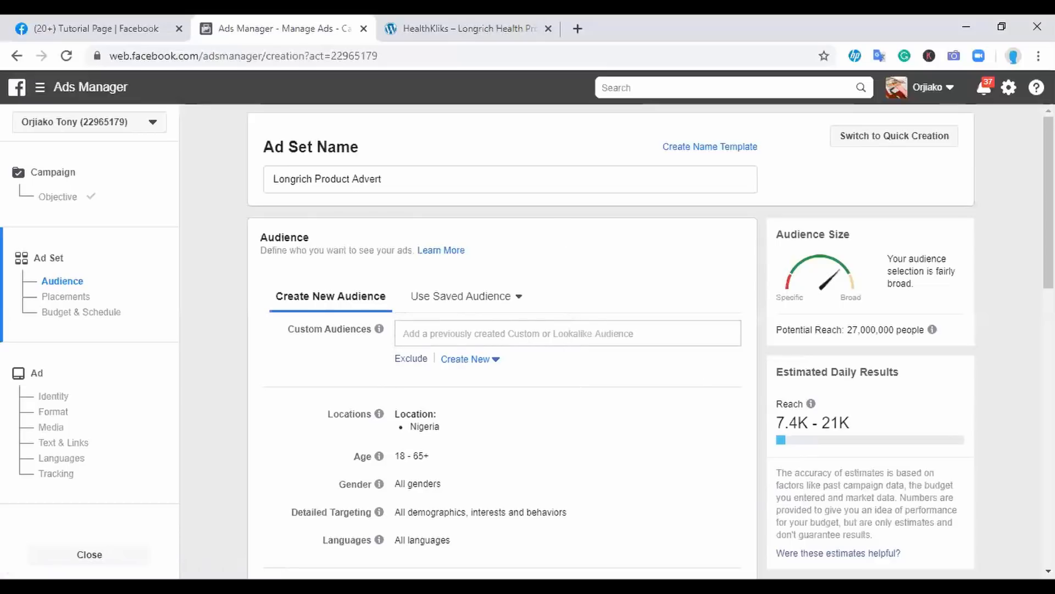
Step: Edit the audience's locations, replacing the country Nigeria with the state of Lagos, Nigeria
scroll(651, 341, down, 1)
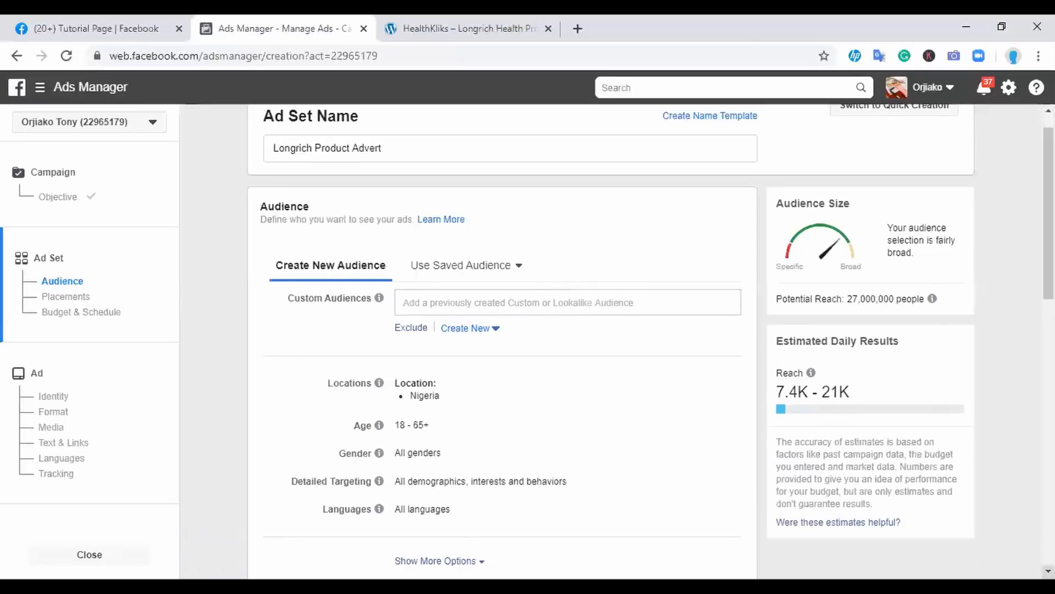
scroll(652, 340, down, 1)
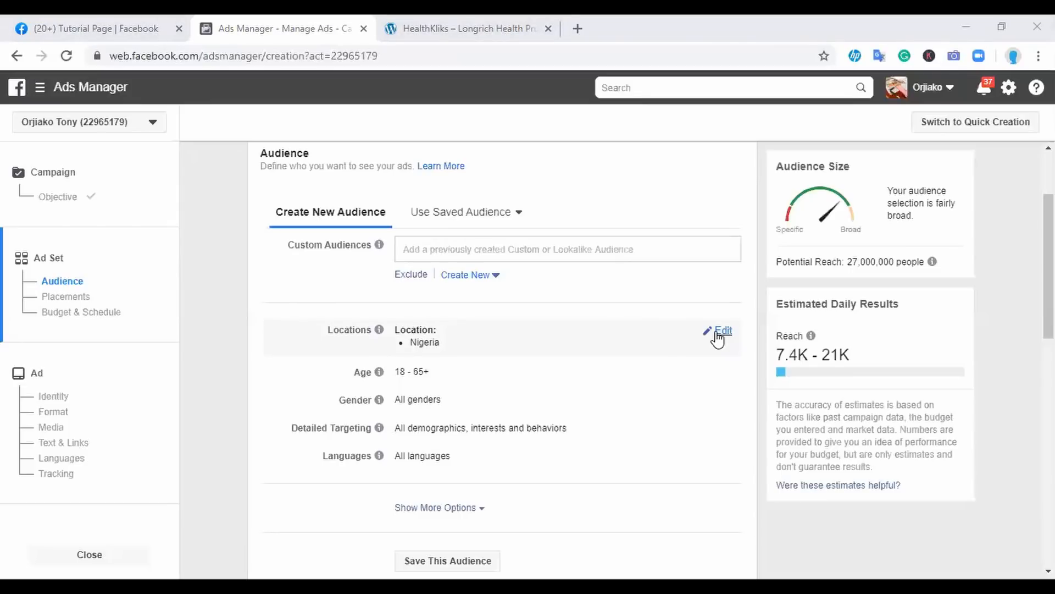
click(609, 323)
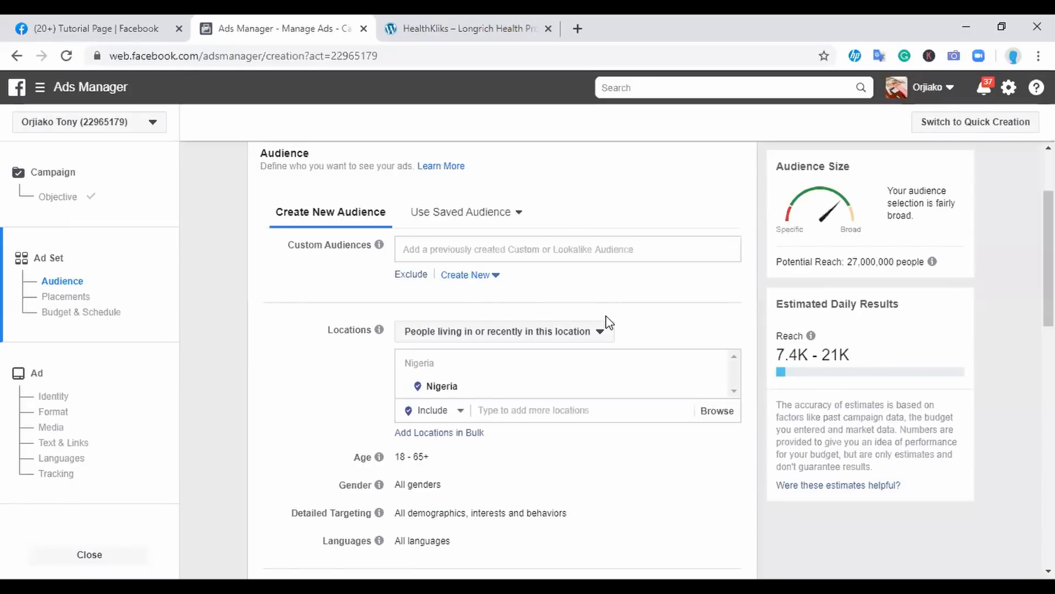
mouse_move(544, 386)
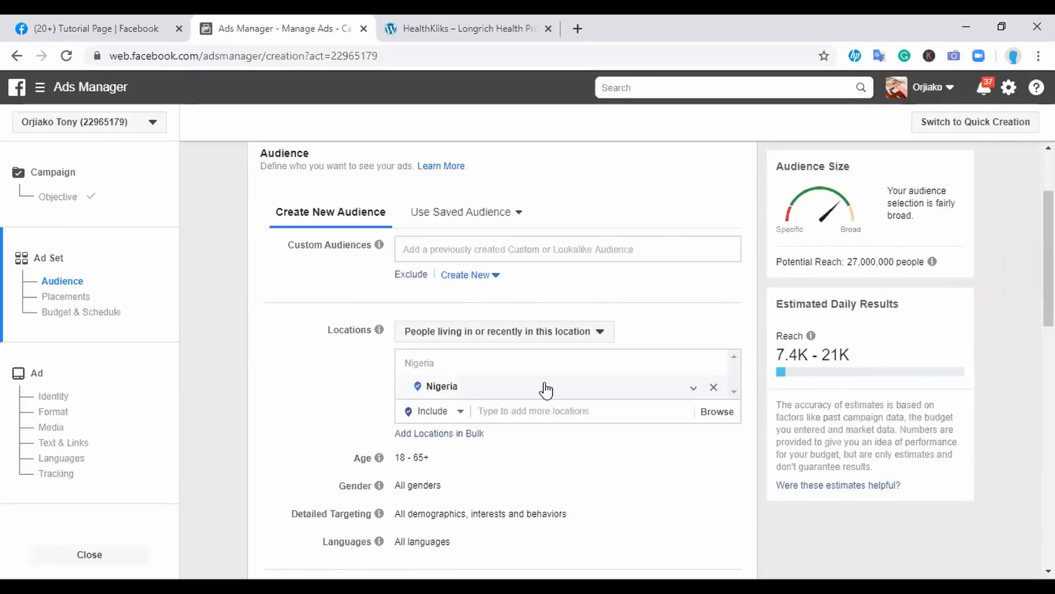
click(714, 388)
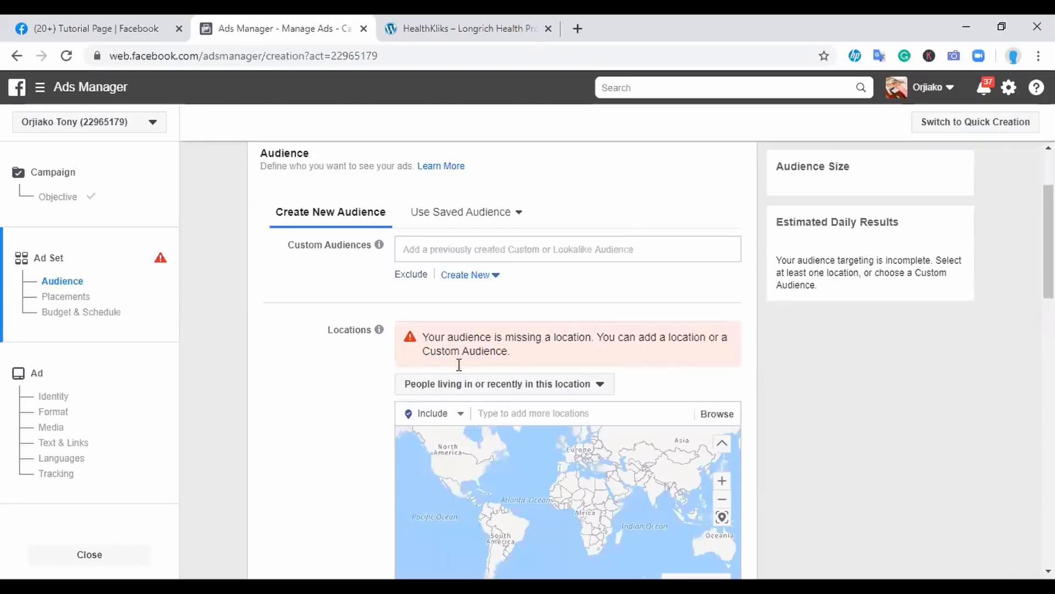
click(508, 411)
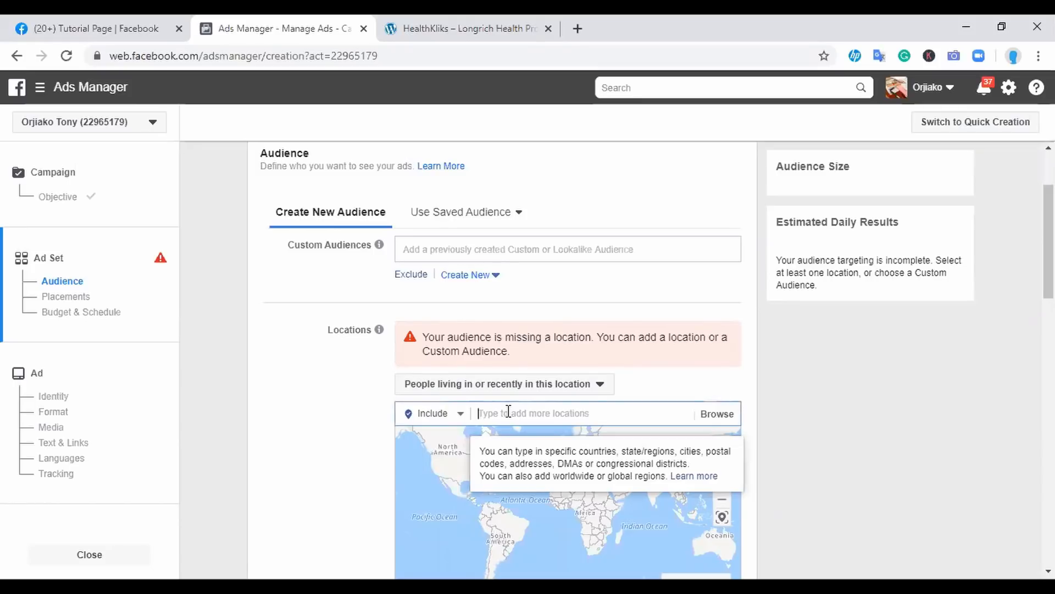
text(Lagos)
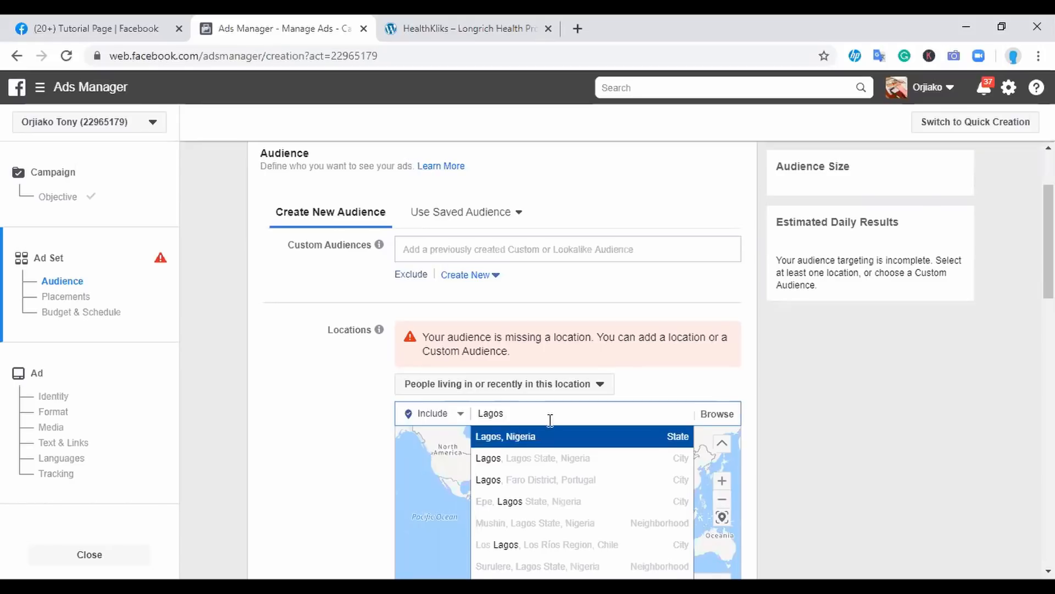
key(Return)
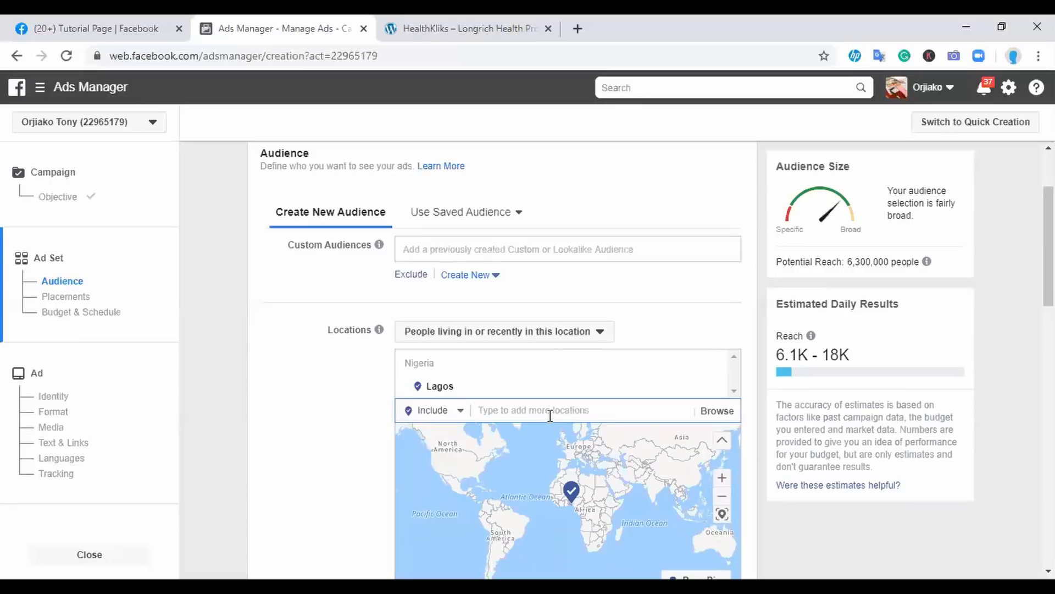
Step: Add the Nigerian cities Abuja, Port Harcourt and Kano to the audience's included locations
text(Abuja)
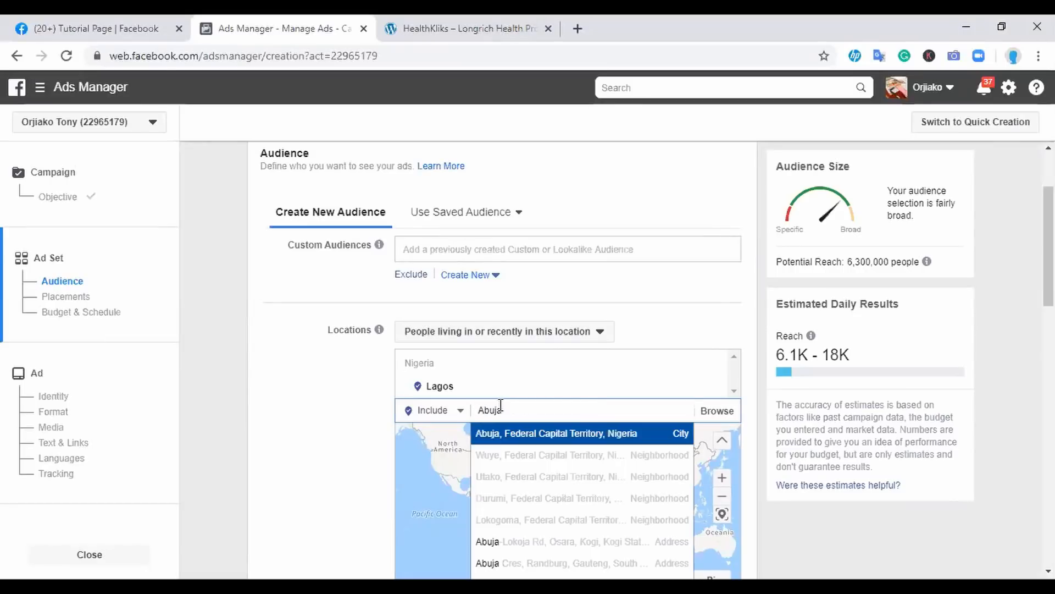
click(530, 433)
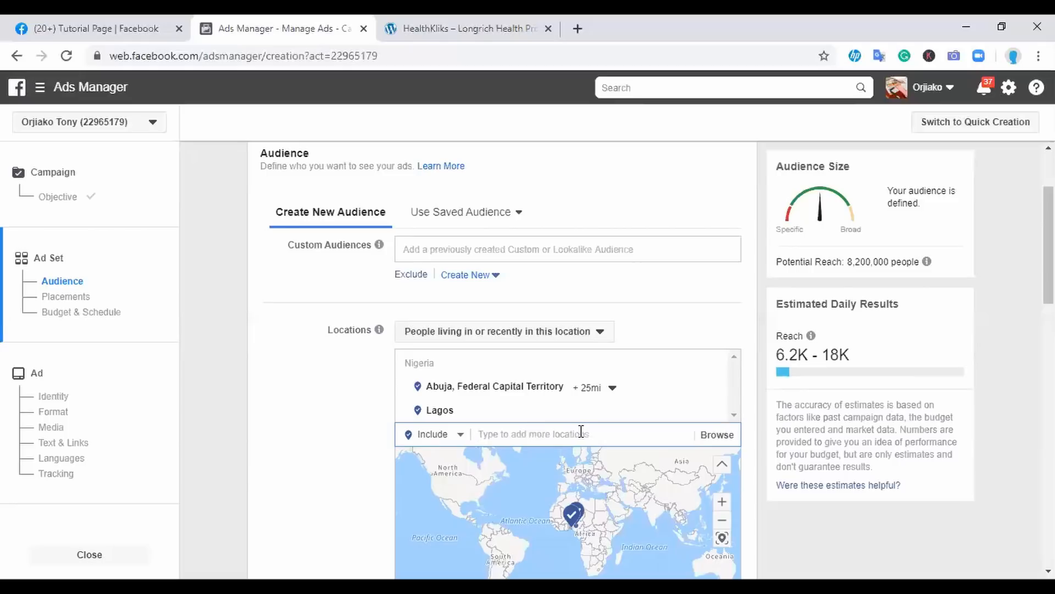
text(PH)
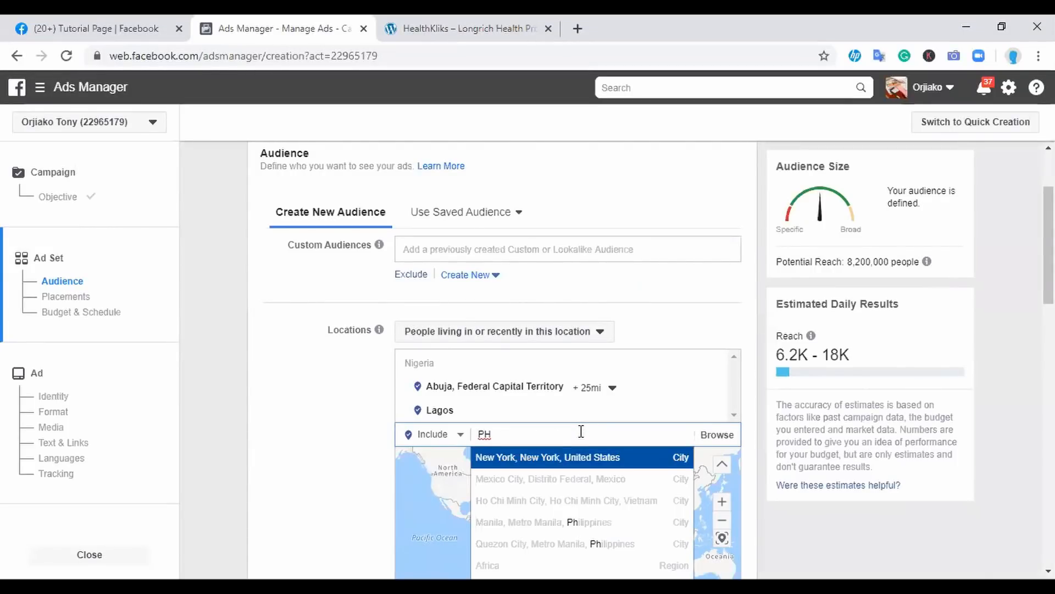
key(BackSpace)
text(ort)
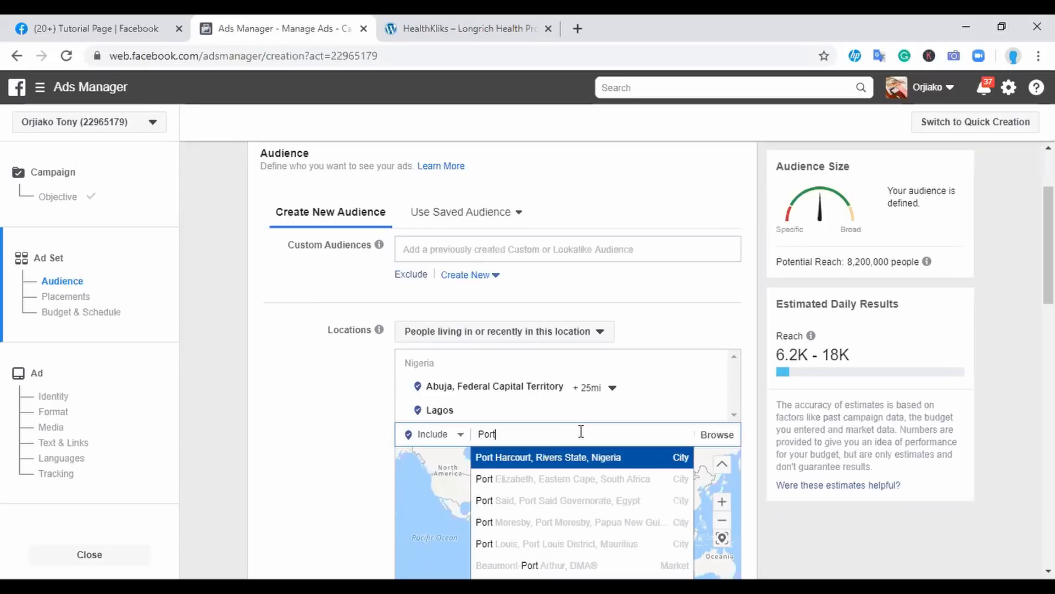
click(576, 467)
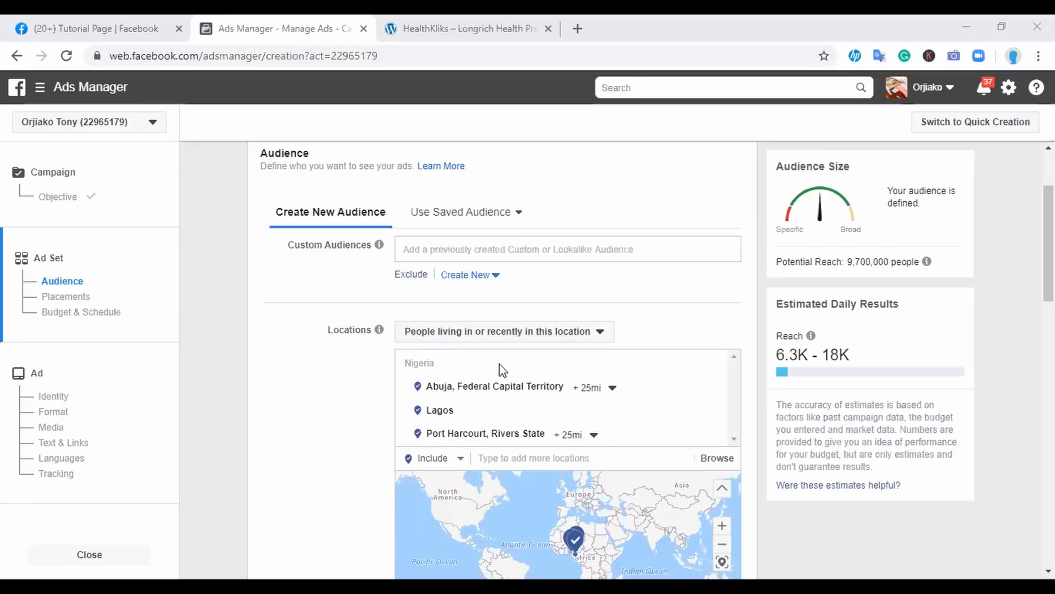
click(509, 457)
text(Kano)
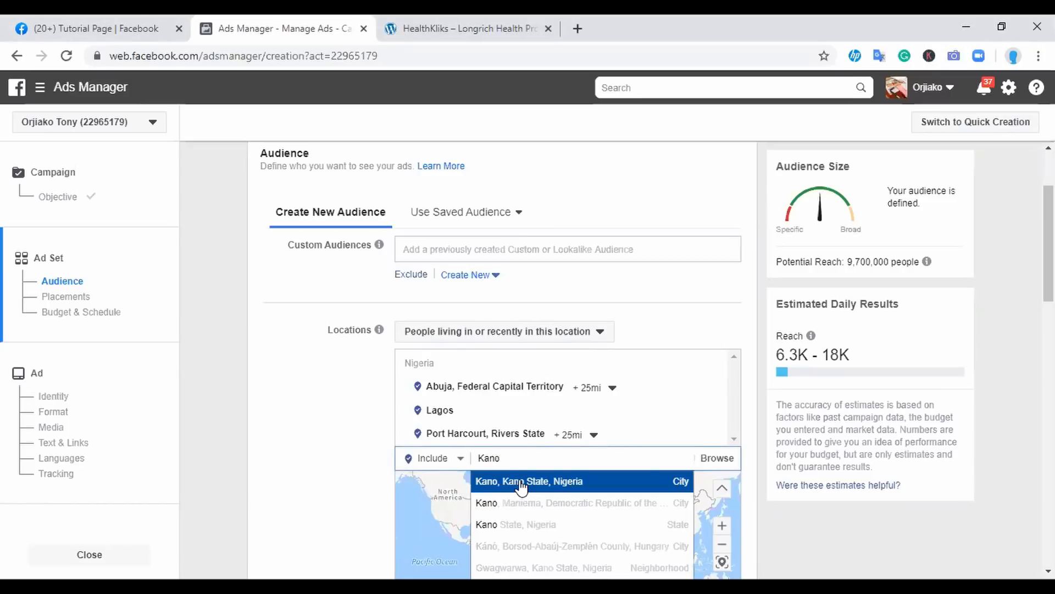
click(521, 482)
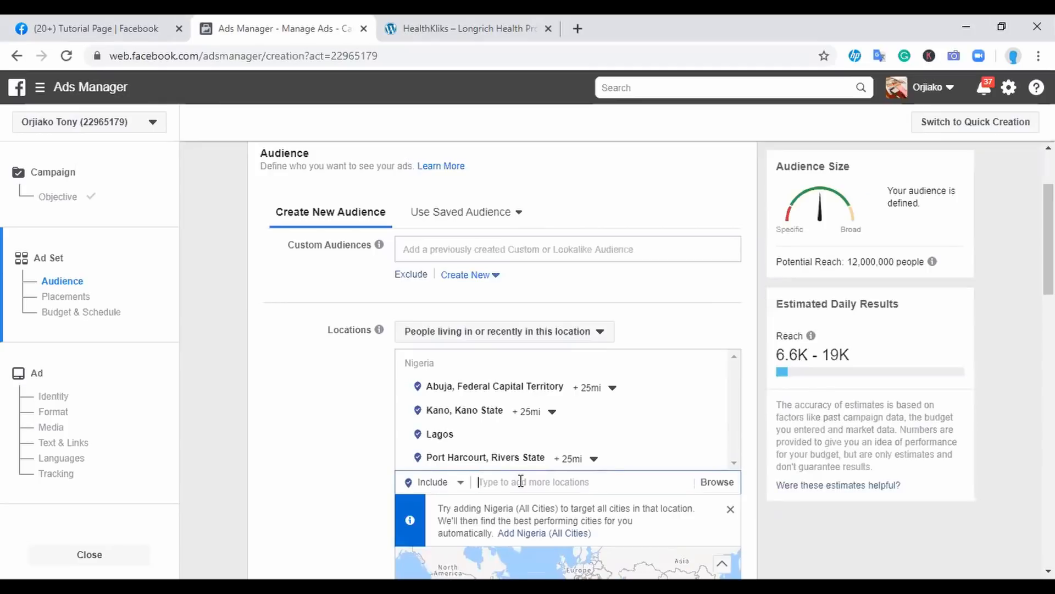
Step: Edit the audience's age range and set the minimum age to 24
scroll(521, 482, down, 4)
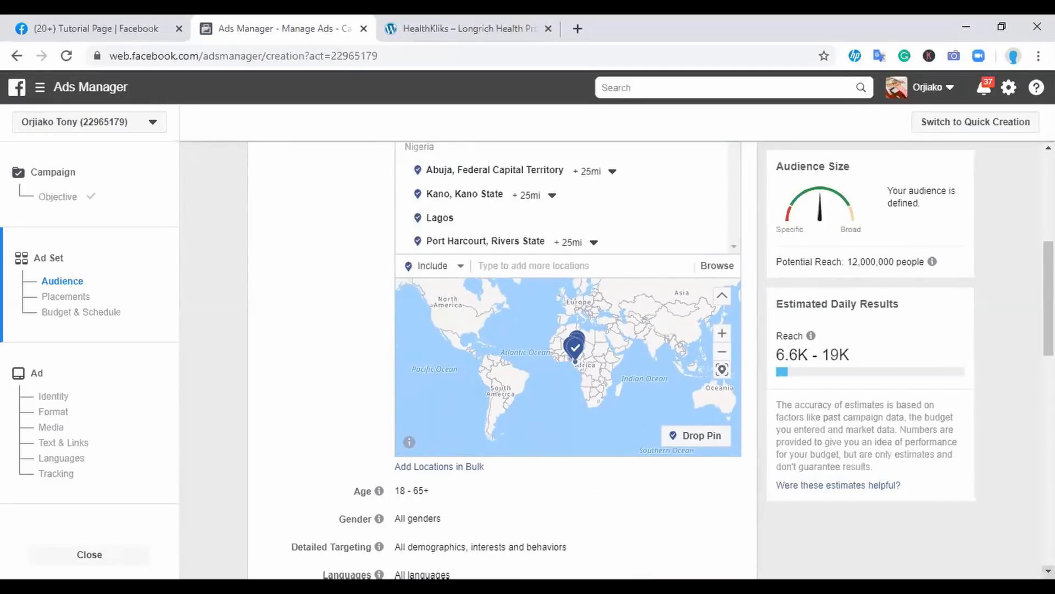
scroll(503, 352, down, 3)
scroll(731, 429, down, 2)
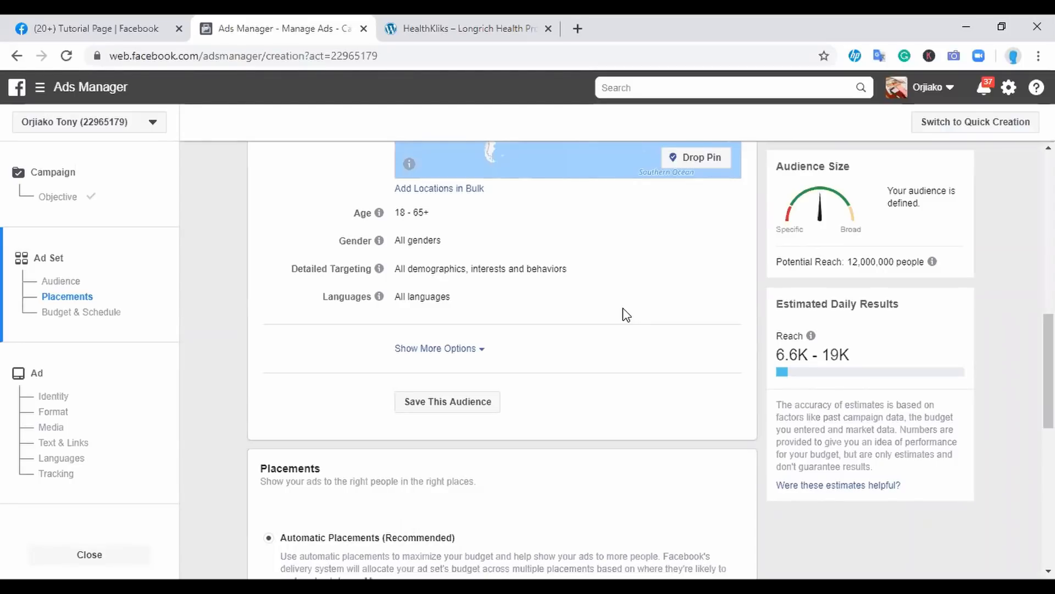
mouse_move(651, 218)
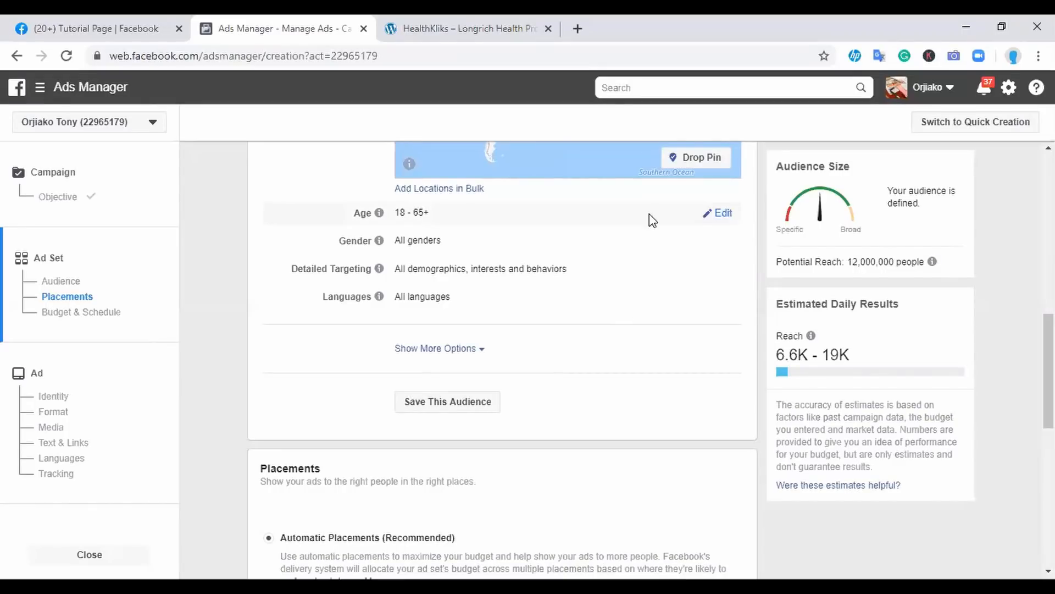
click(723, 213)
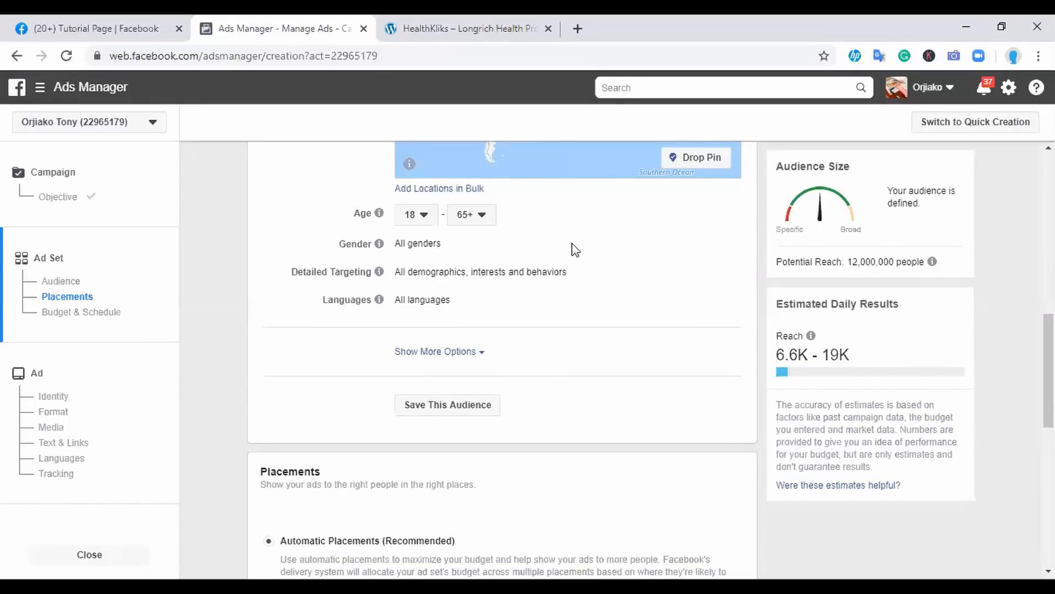
click(423, 217)
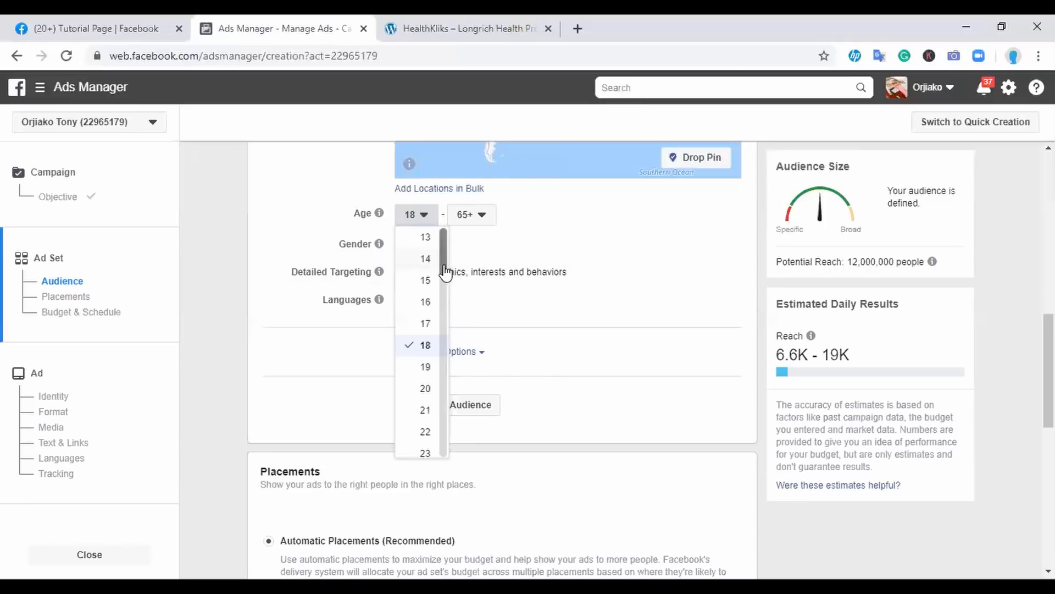
scroll(445, 285, down, 1)
scroll(445, 293, down, 2)
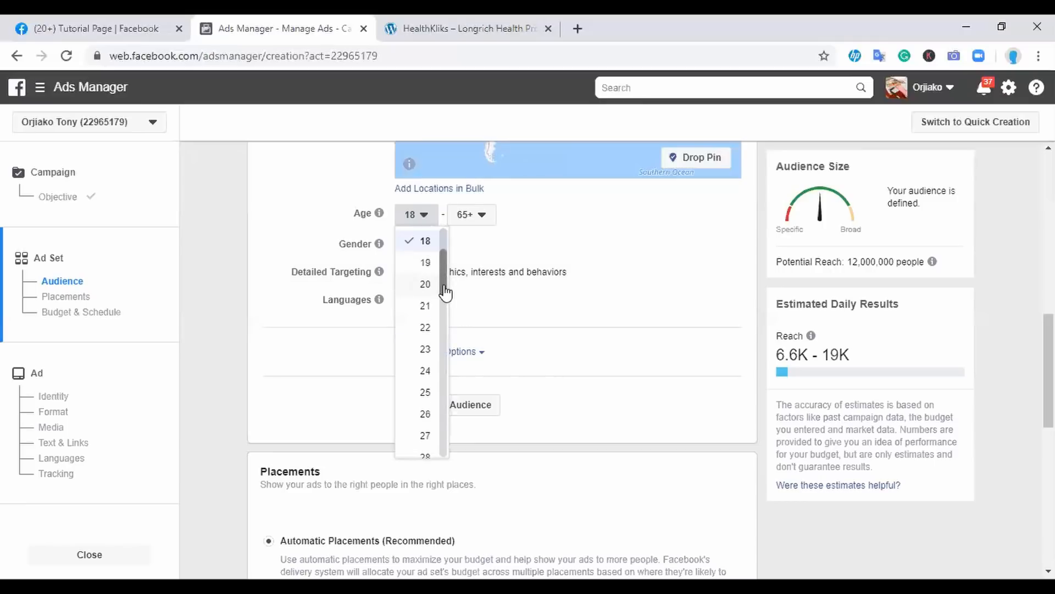
click(426, 373)
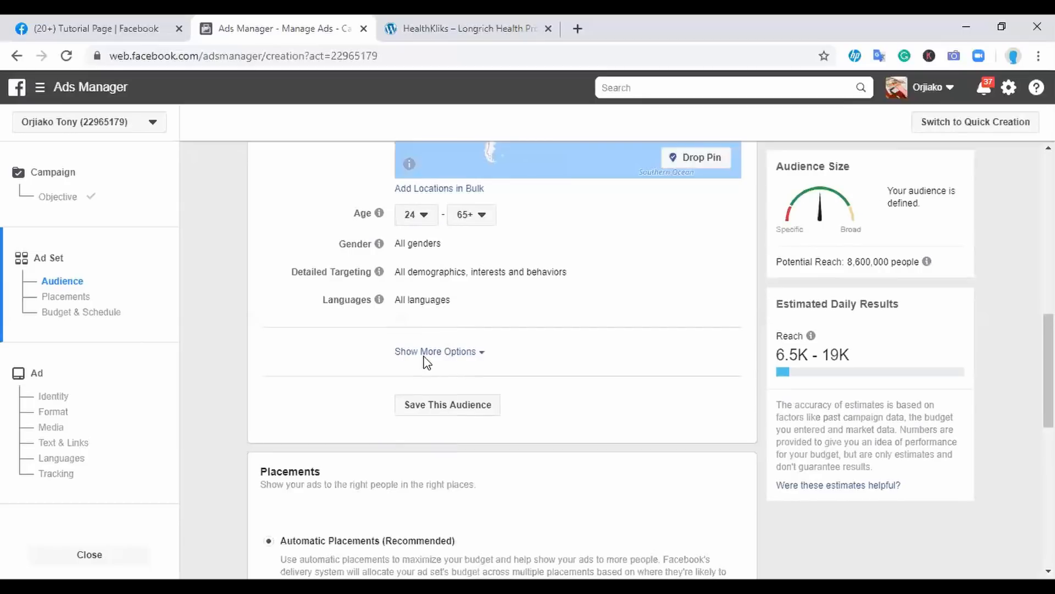
Step: Set the audience's maximum age to 55
click(483, 216)
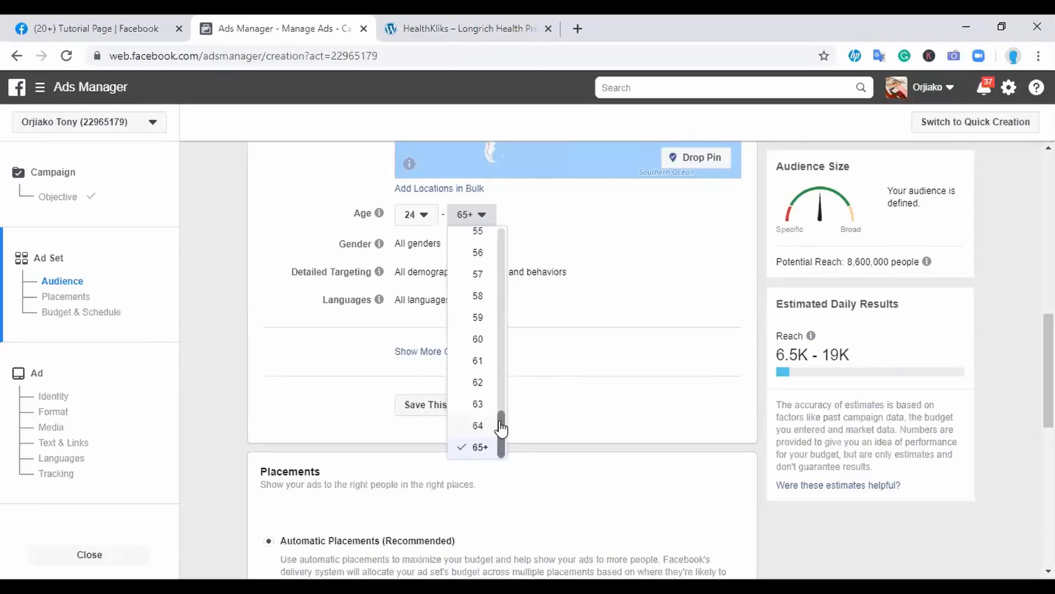
scroll(502, 396, up, 1)
scroll(503, 377, up, 3)
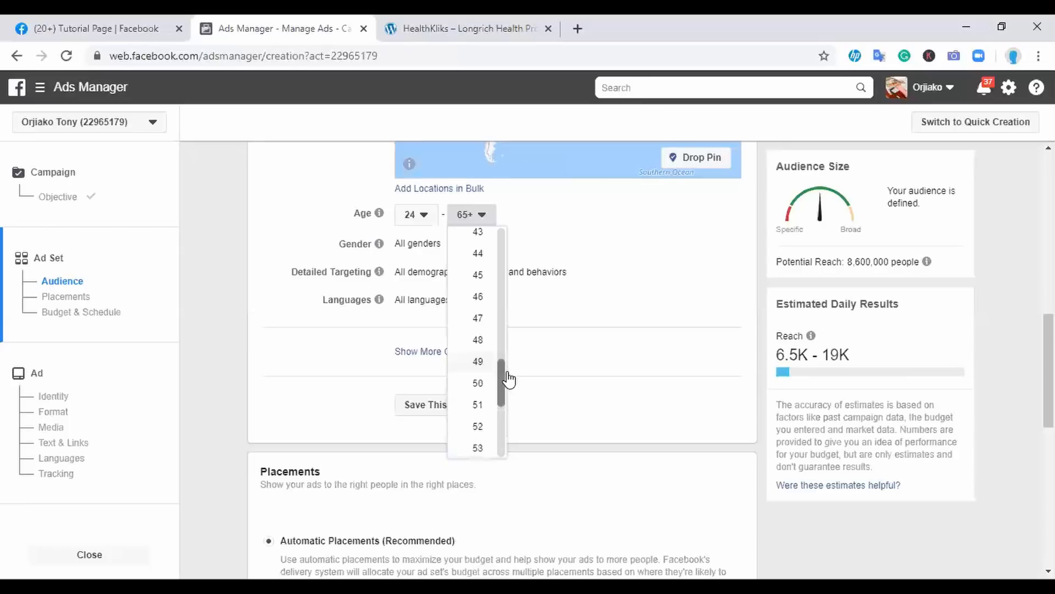
scroll(501, 380, down, 1)
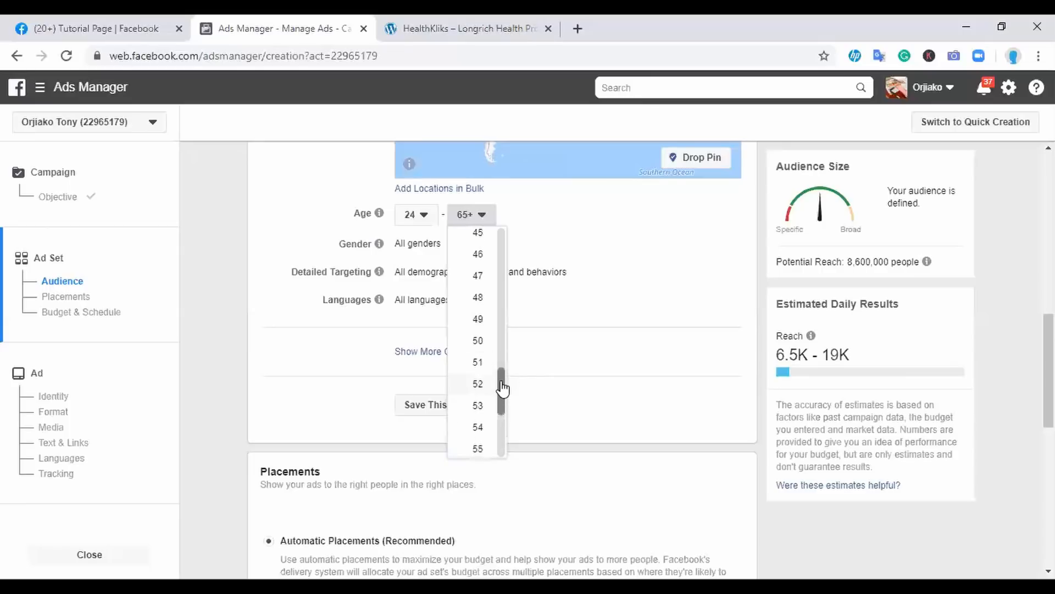
click(478, 450)
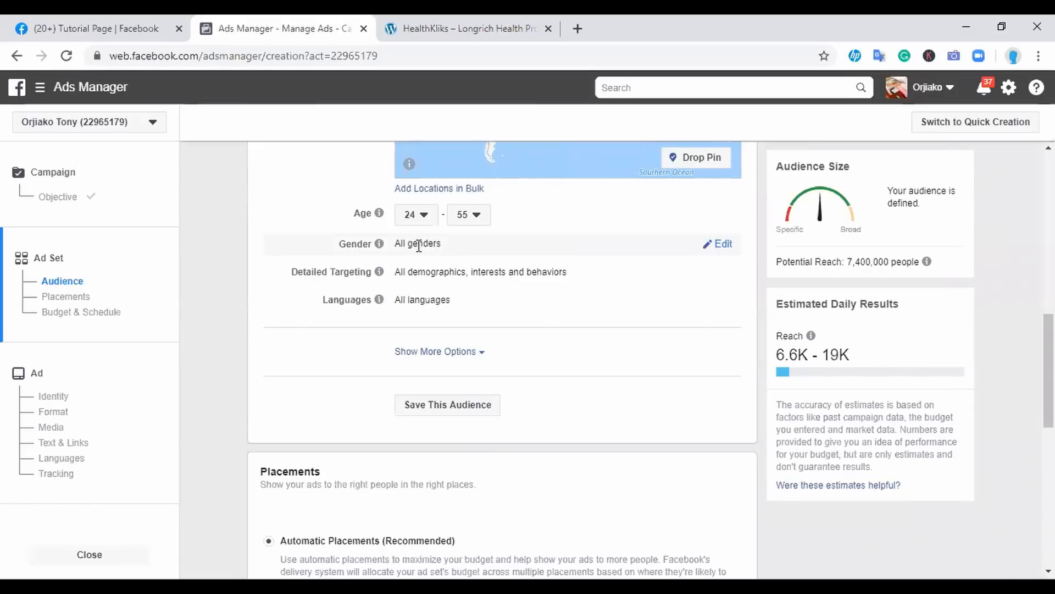
Step: Open the audience's gender and detailed targeting settings for editing
click(723, 245)
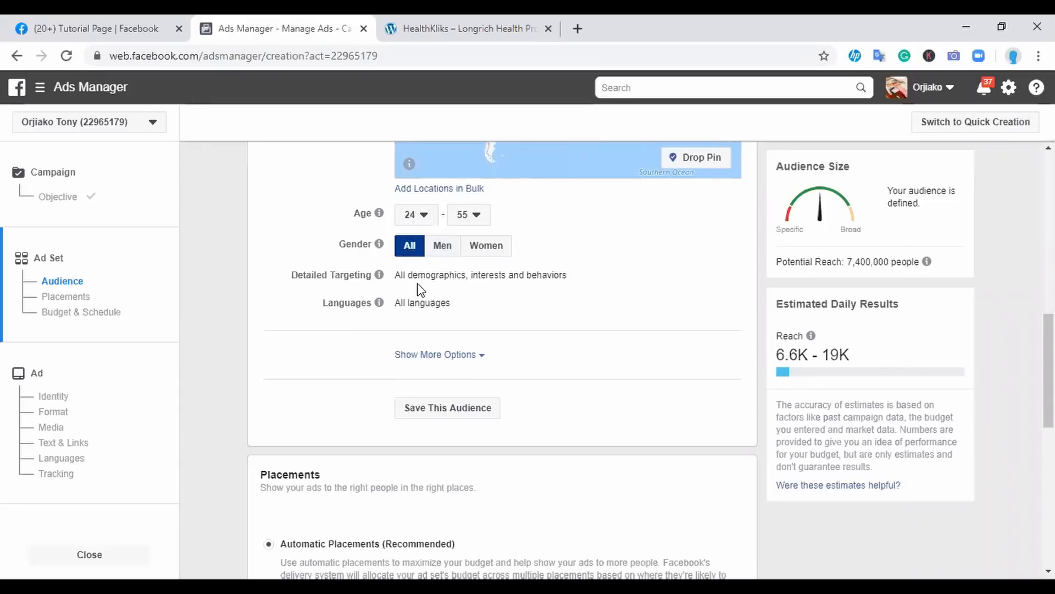
mouse_move(589, 277)
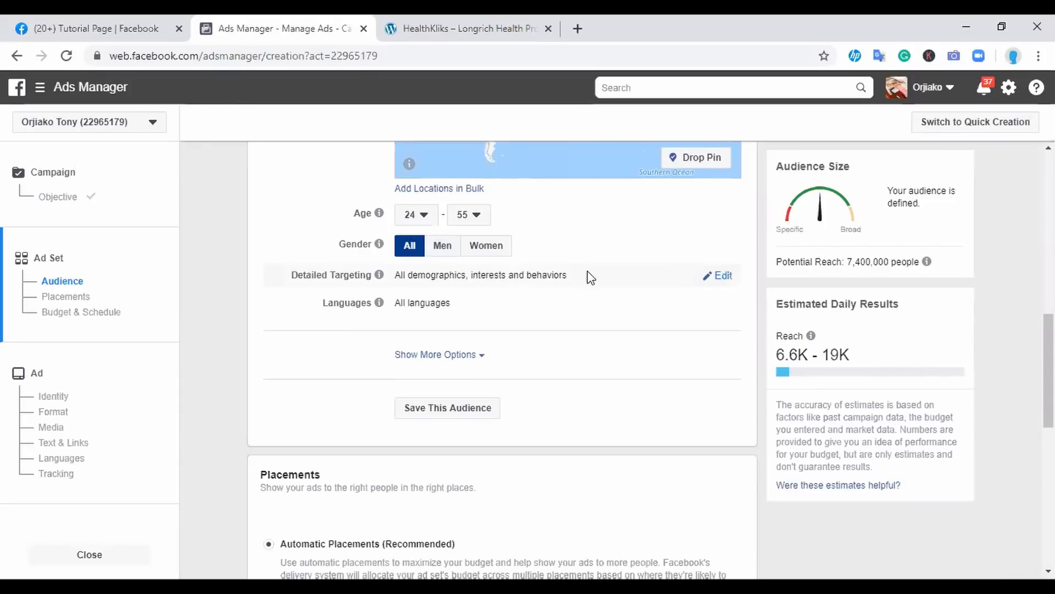
click(722, 276)
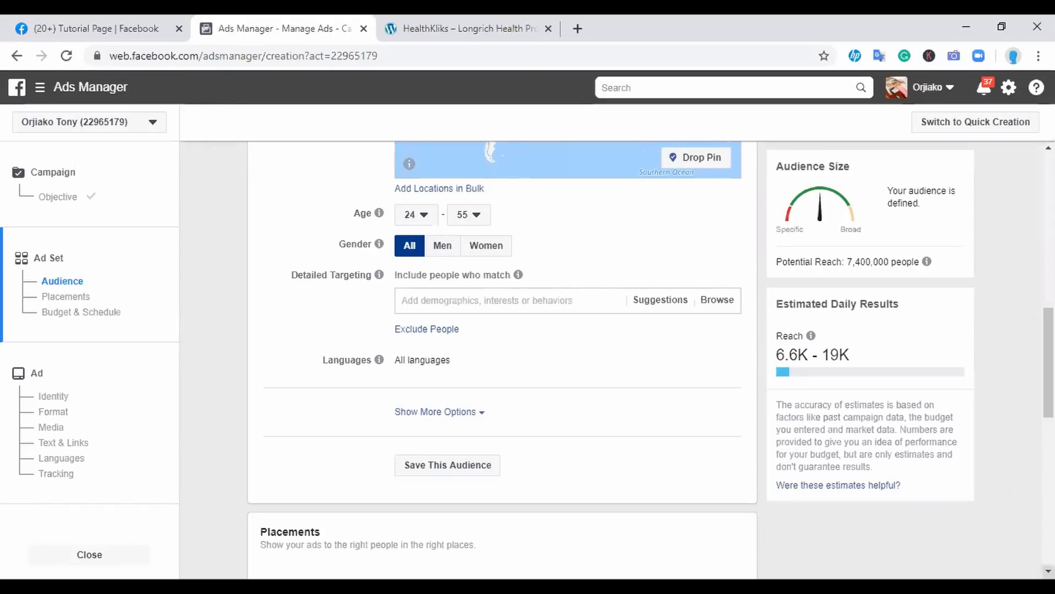
scroll(503, 330, down, 2)
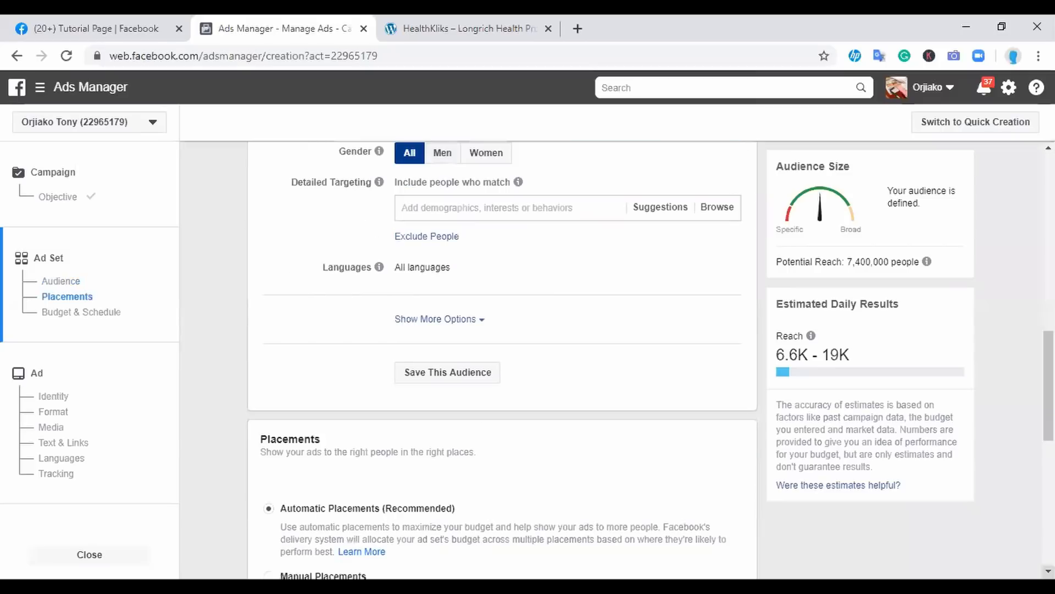
scroll(502, 357, down, 1)
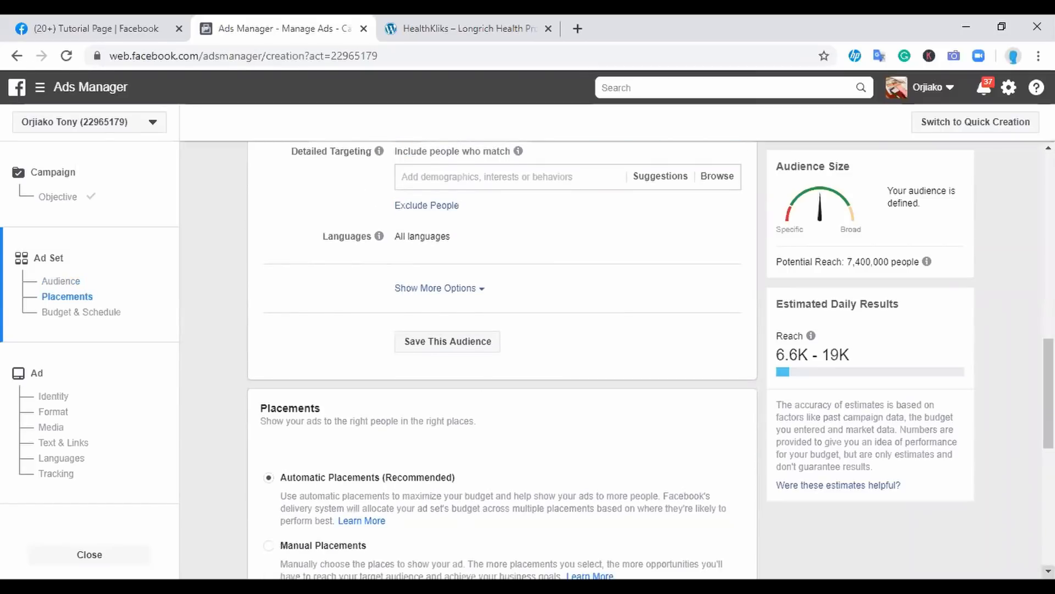